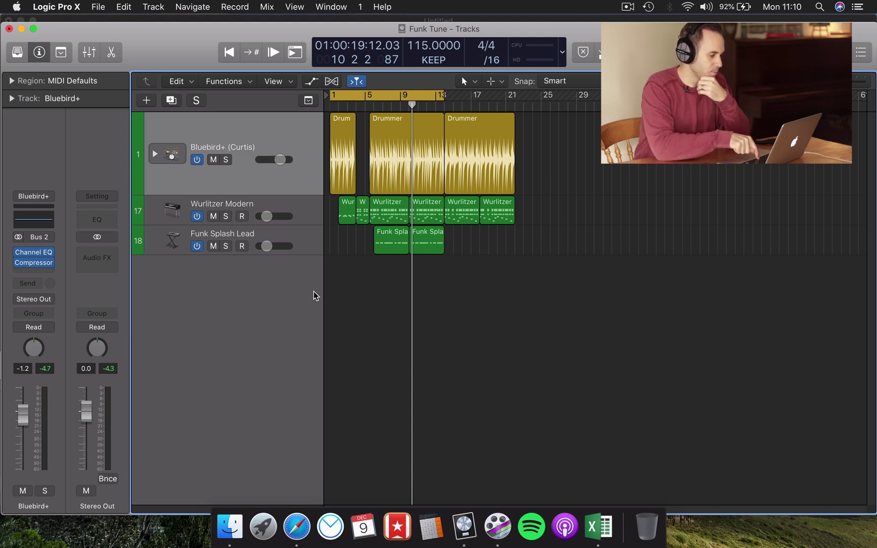
- Play the song from the start, open the Mixer, and select Bluebird+, Wurlitzer and Funk Lead
key("Return")
key("space")
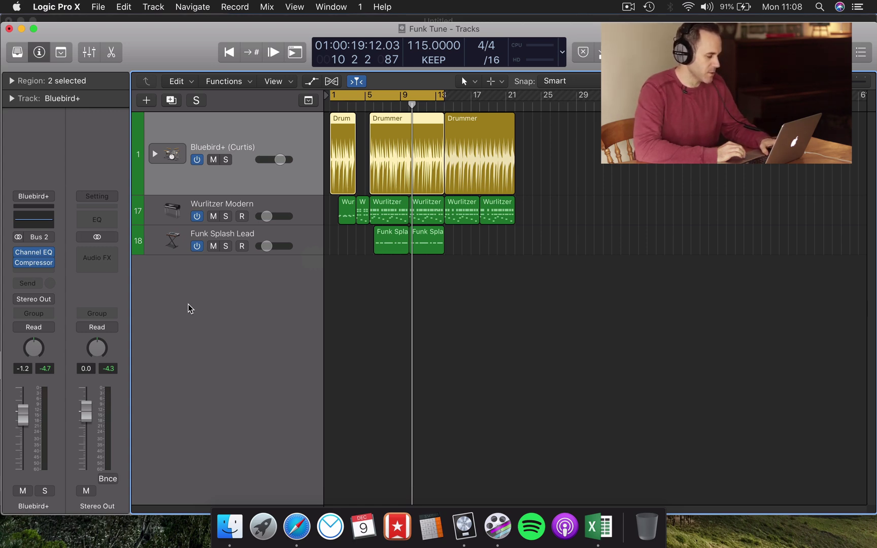
key("x")
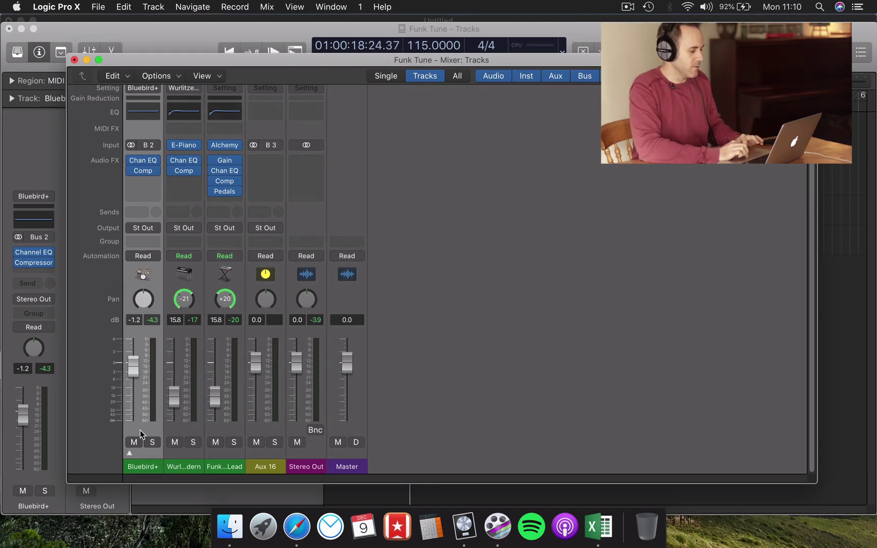
left_click_drag(144, 435, 215, 435)
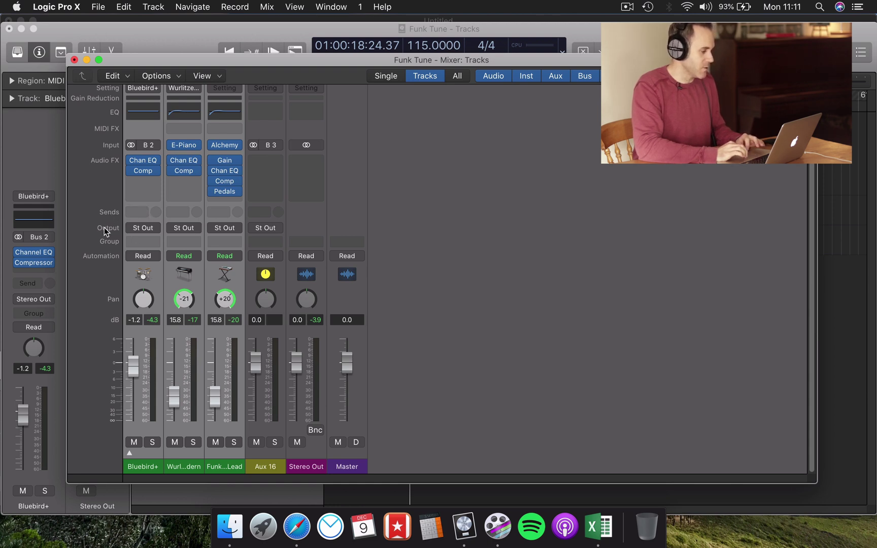
- Add a Bus 4 send to Bluebird+, Wurlitzer and Funk Lead together
left_click(145, 213)
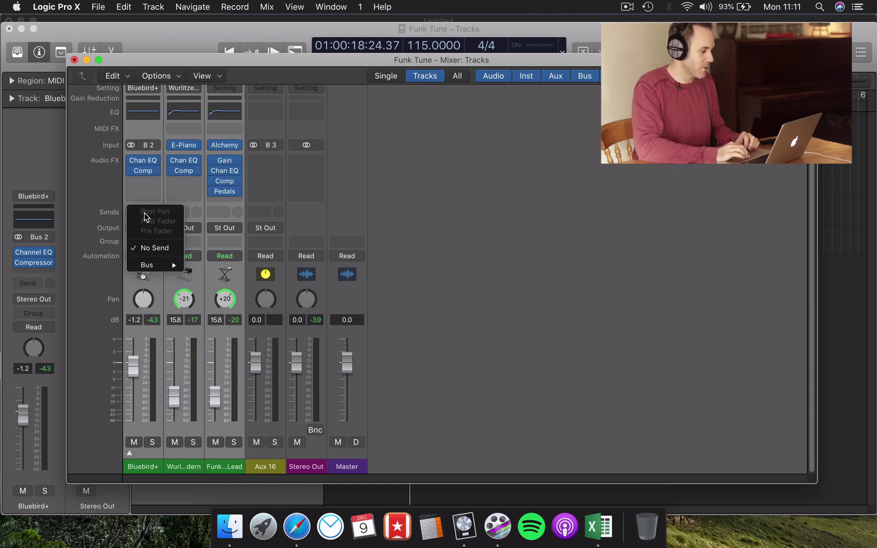
mouse_move(147, 267)
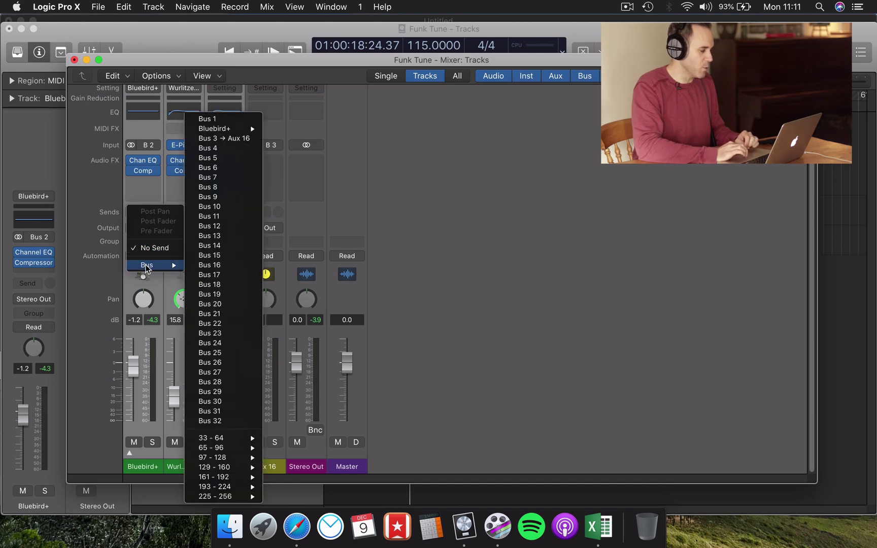
left_click(231, 148)
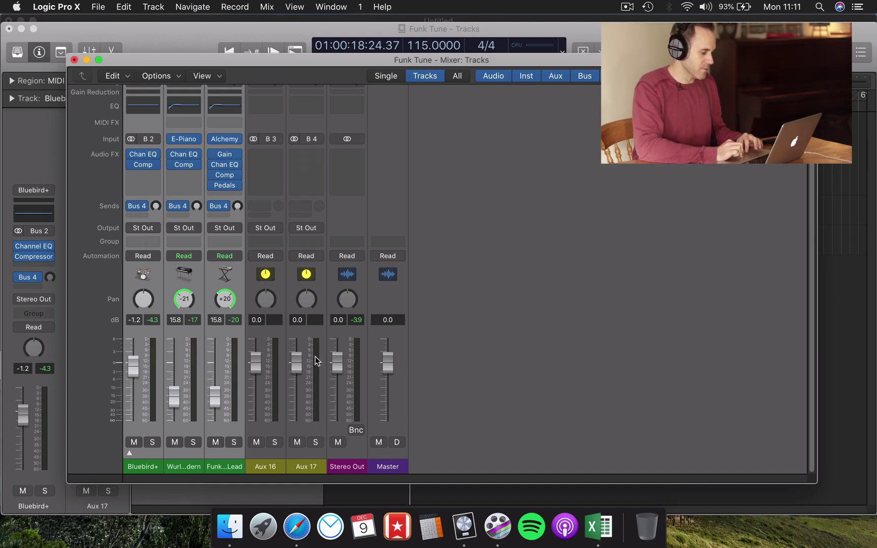
- Rename the new Aux 17 channel to 'Room Reverb'
left_click(307, 468)
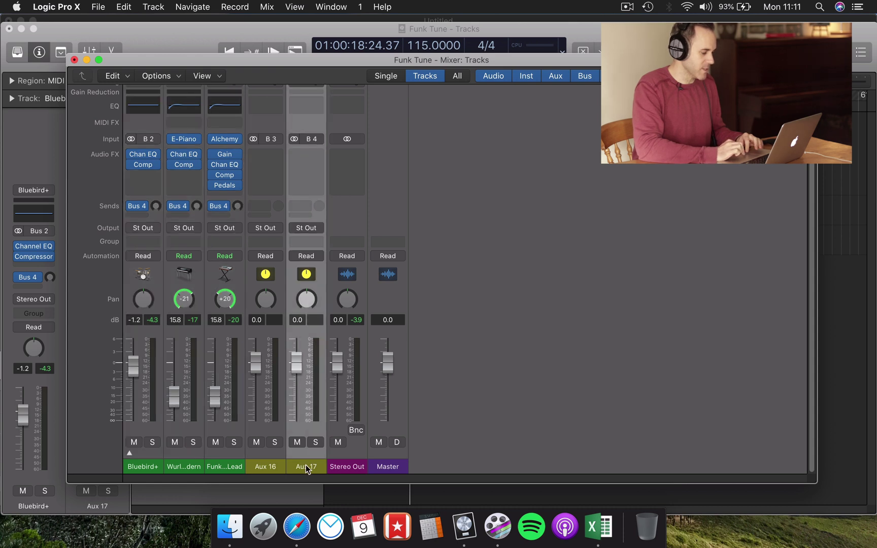
double_click(310, 467)
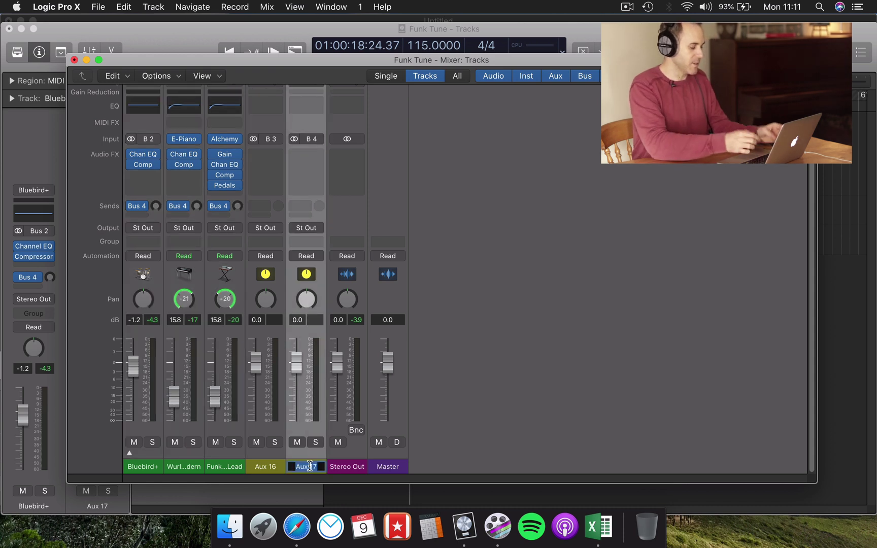
type("Room Reverb")
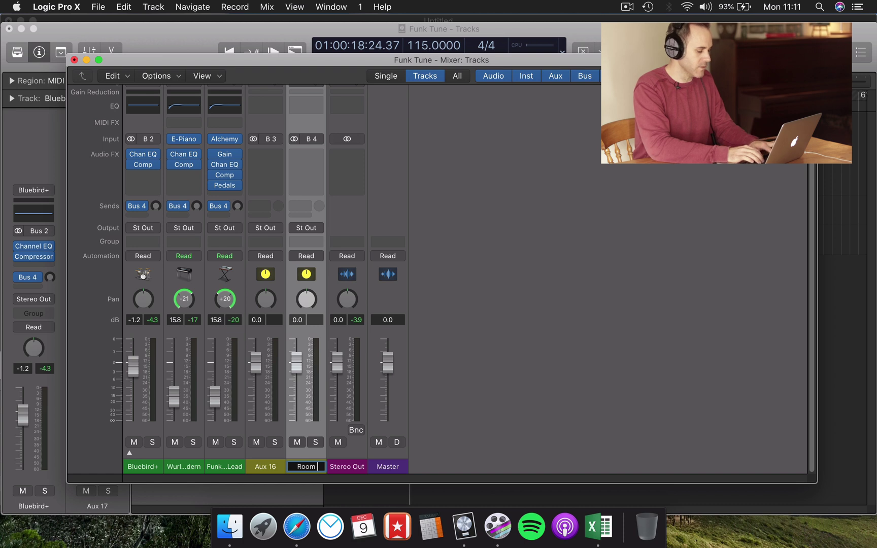
key("Return")
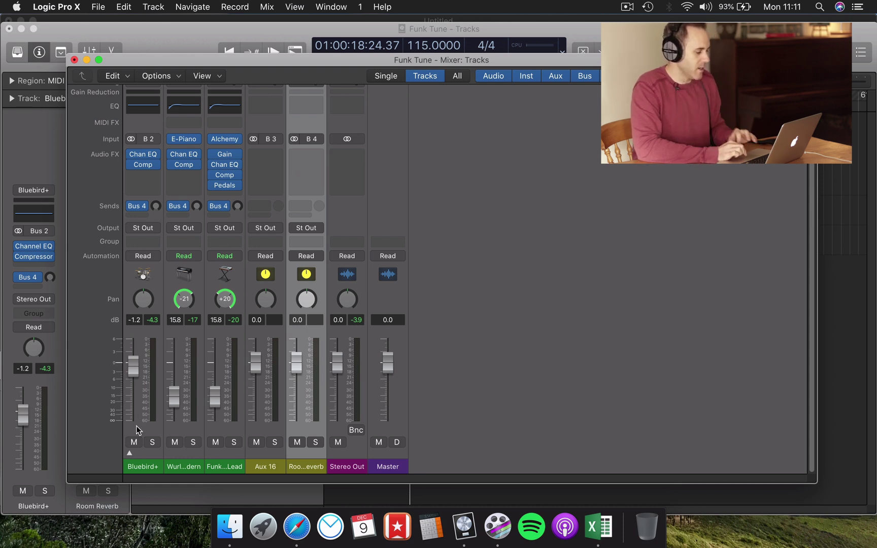
- Reselect the three instrument strips and set all their Bus 4 send levels to 0 dB
left_click_drag(138, 429, 214, 424)
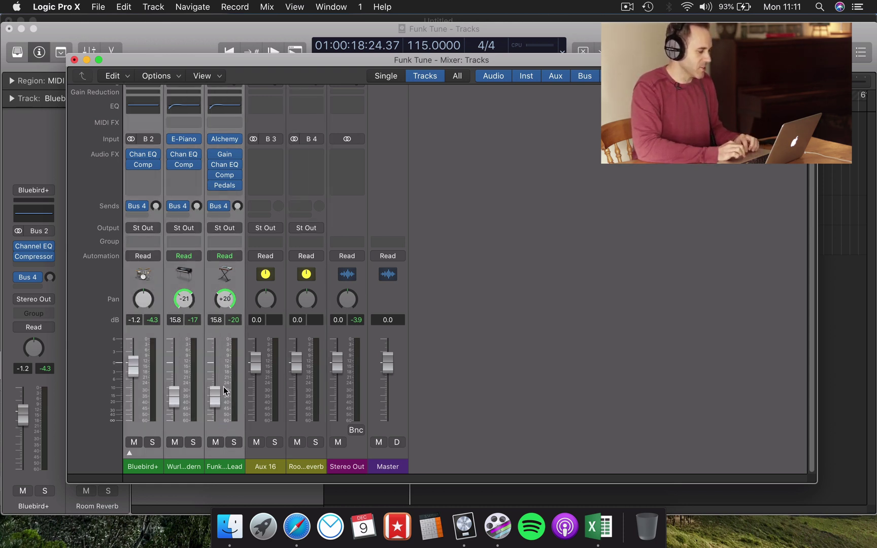
left_click(155, 206)
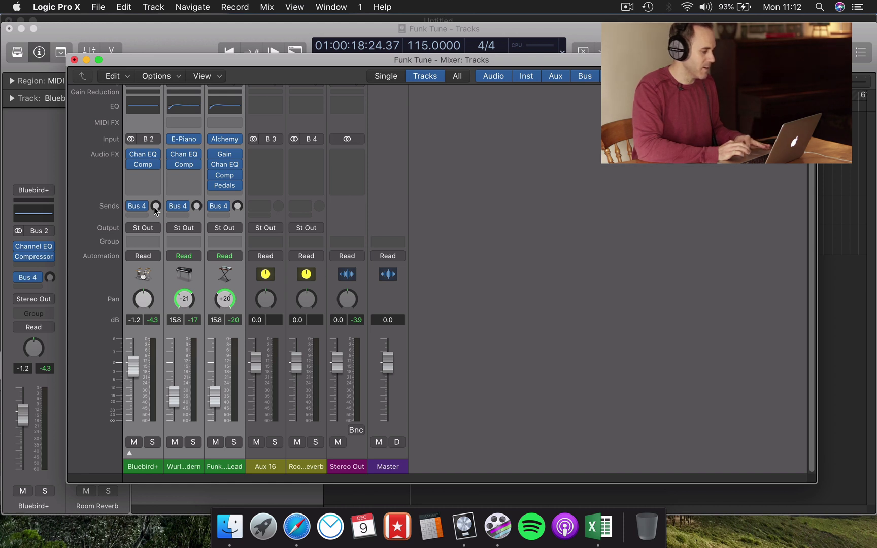
left_click_drag(155, 209, 143, 110)
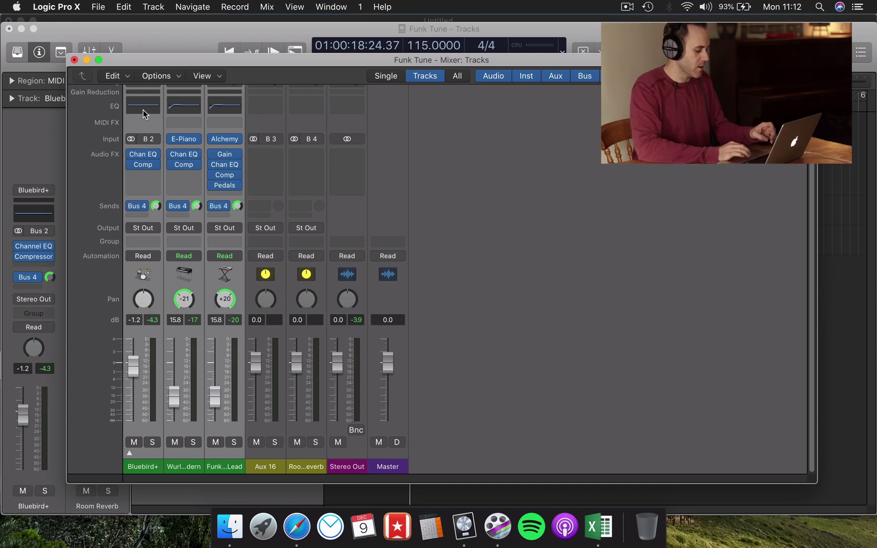
left_click(156, 209, "alt")
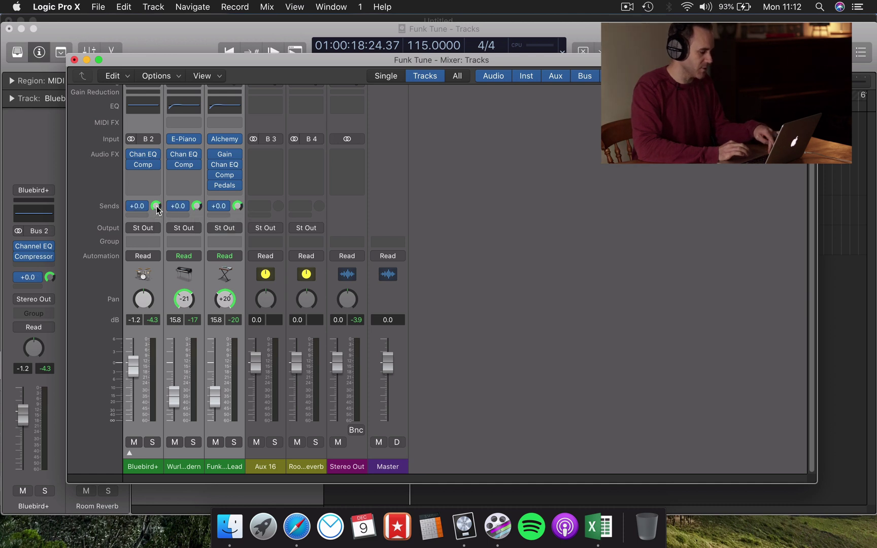
- Insert a stereo ChromaVerb from Logic > Reverb into the Room Reverb aux's Audio FX slot
left_click(314, 153)
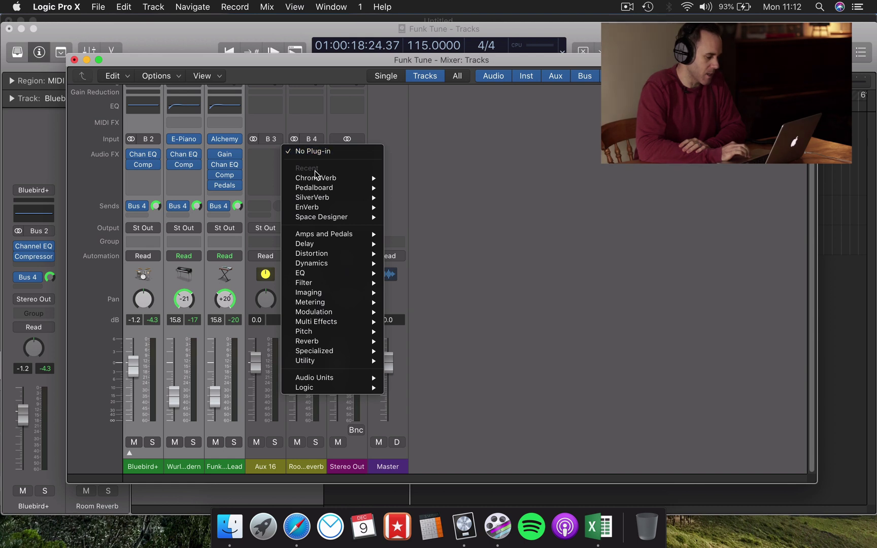
mouse_move(316, 343)
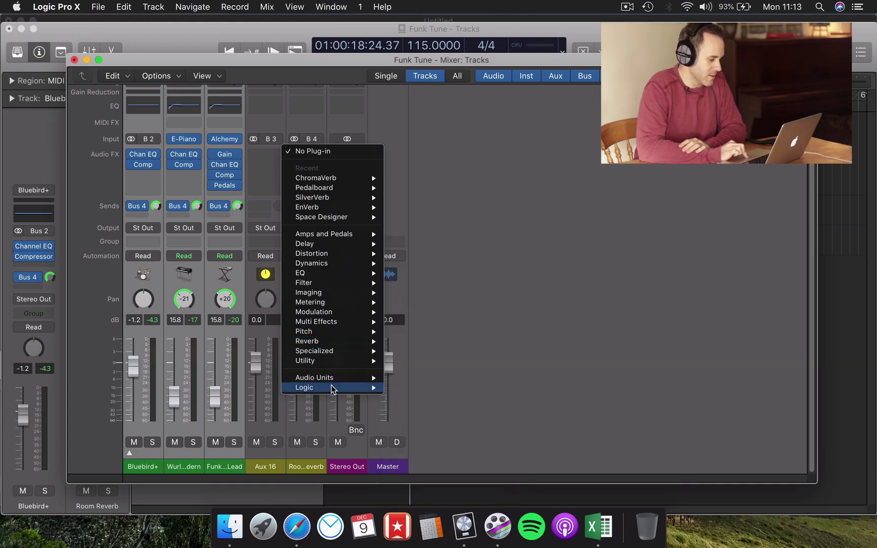
mouse_move(332, 389)
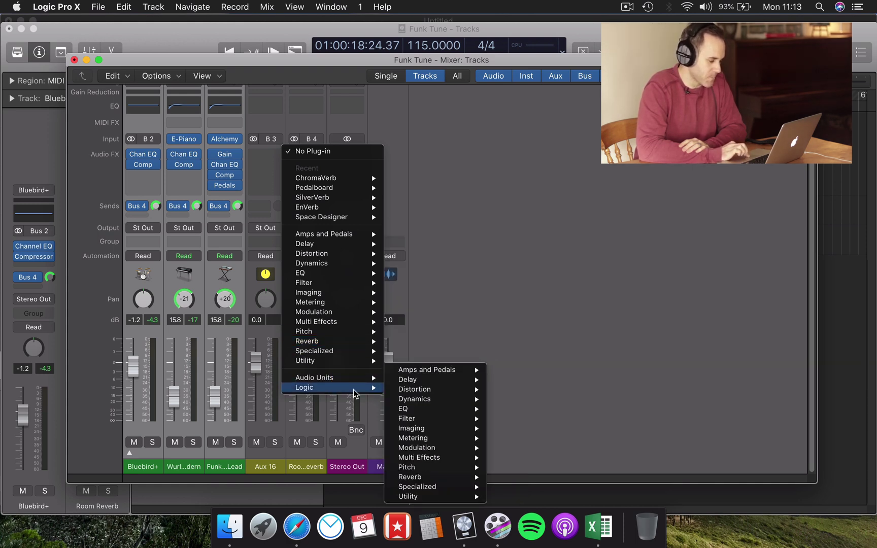
mouse_move(432, 477)
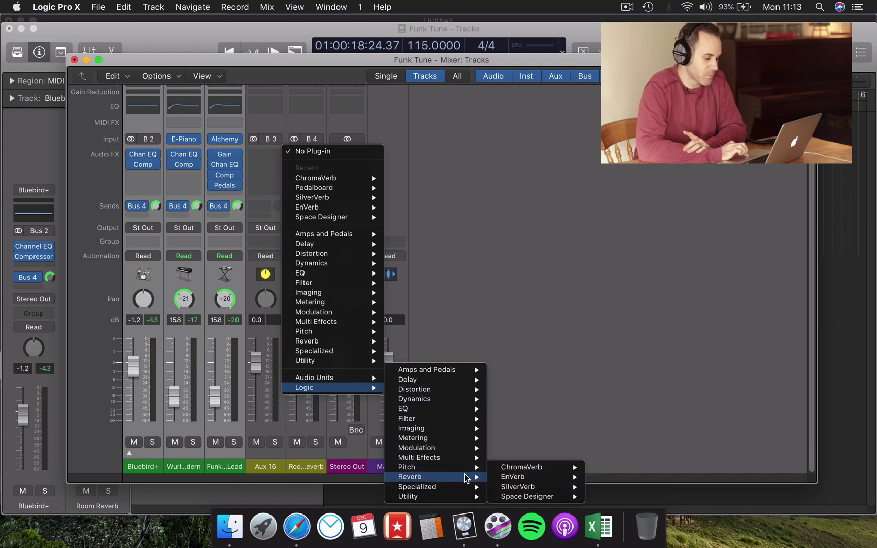
mouse_move(526, 475)
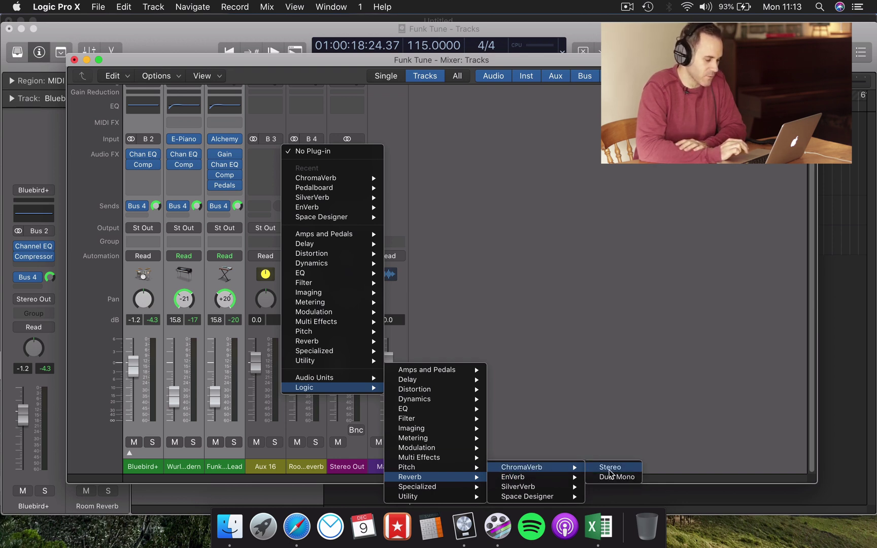
left_click(610, 470)
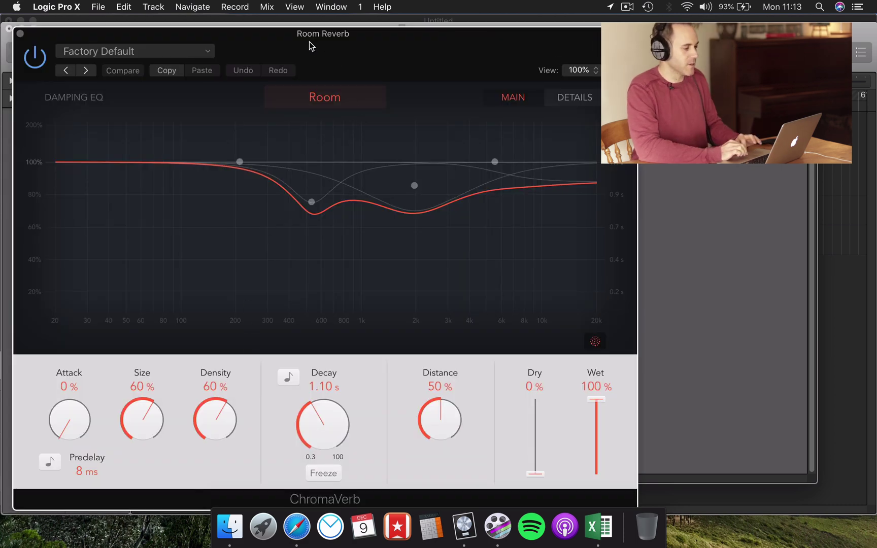
- Load the Chambers > Drum Chamber preset into the Room Reverb's ChromaVerb
left_click_drag(309, 41, 405, 53)
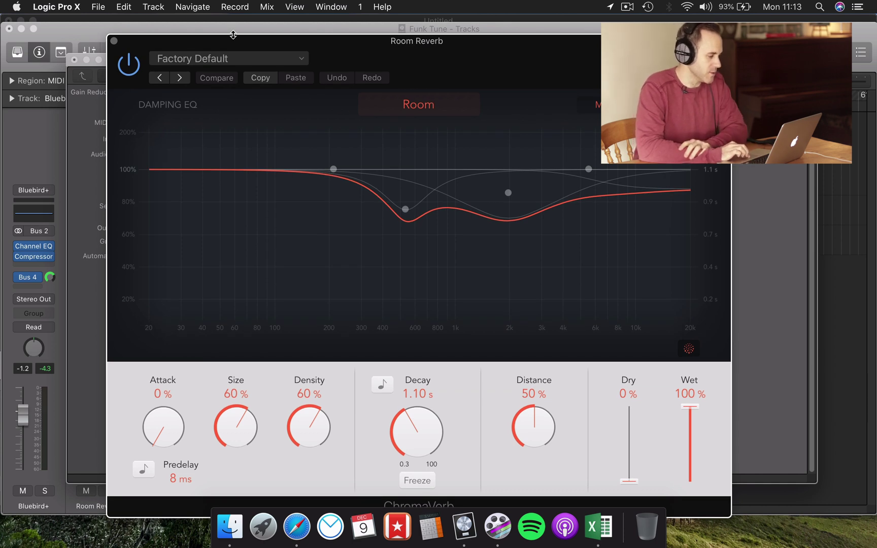
left_click(293, 62)
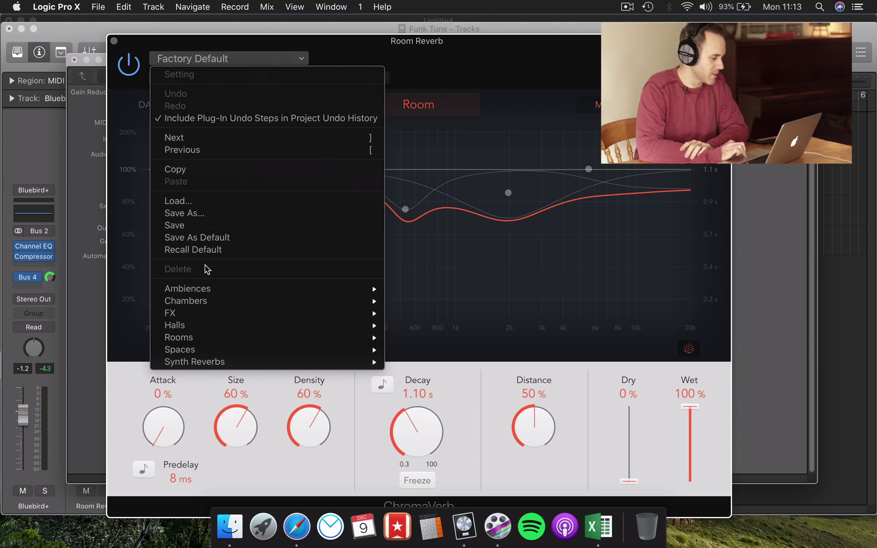
mouse_move(174, 303)
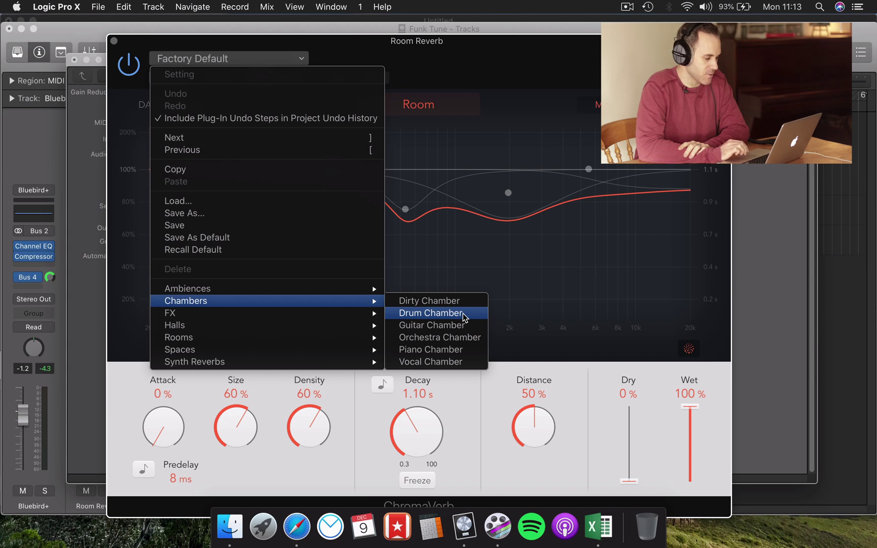
left_click(431, 313)
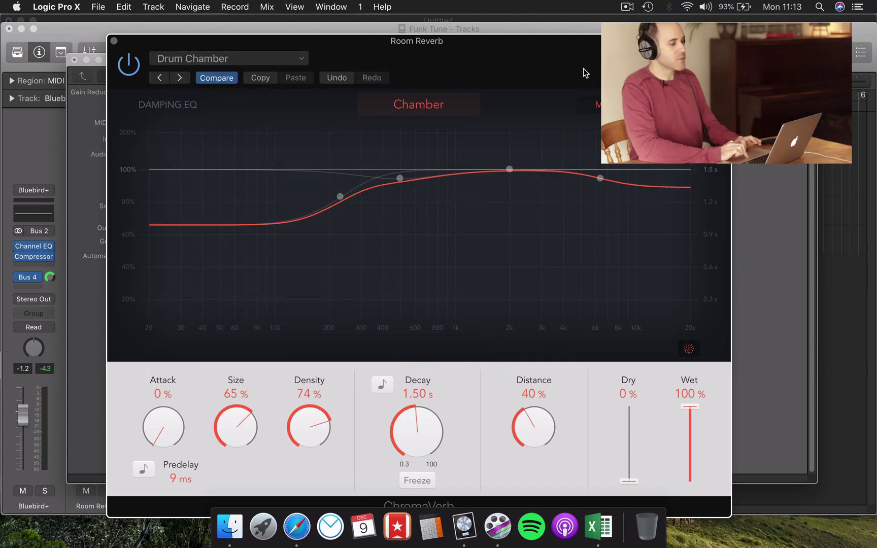
left_click_drag(584, 69, 590, 64)
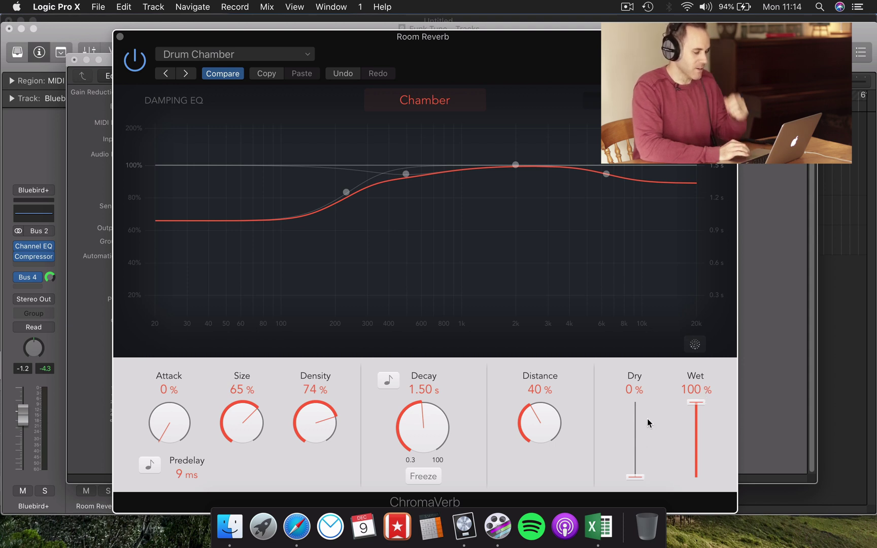
- Close the ChromaVerb window and, while playing back, set the Room Reverb fader to 12.4 dB
left_click(120, 37)
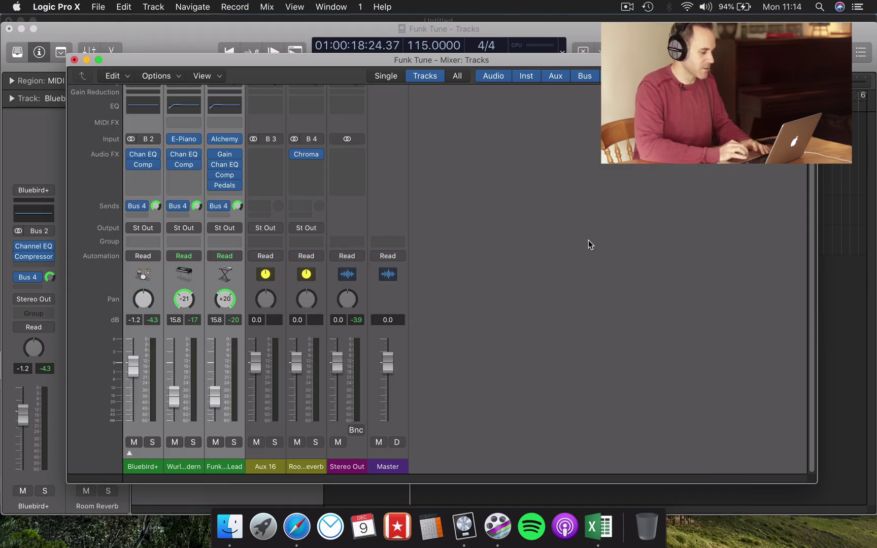
key("Return")
key("space")
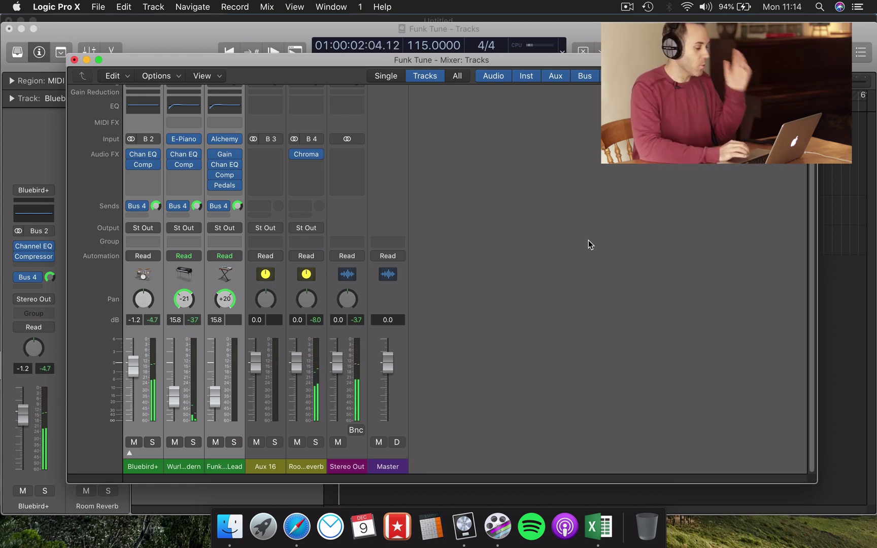
mouse_move(312, 156)
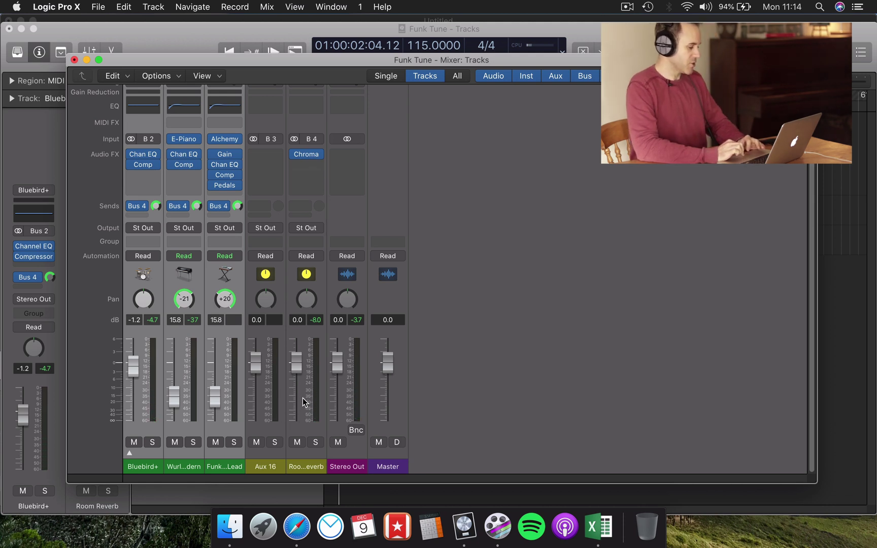
left_click_drag(296, 362, 299, 441)
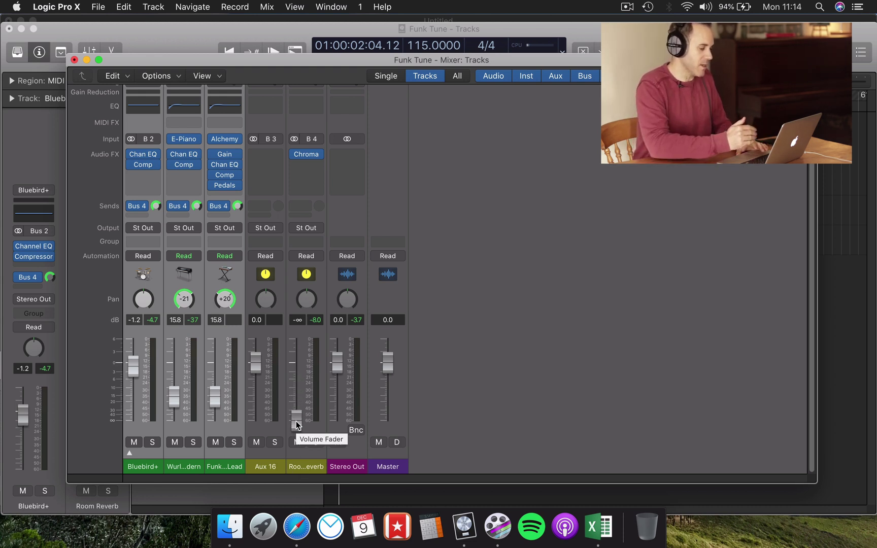
key("space")
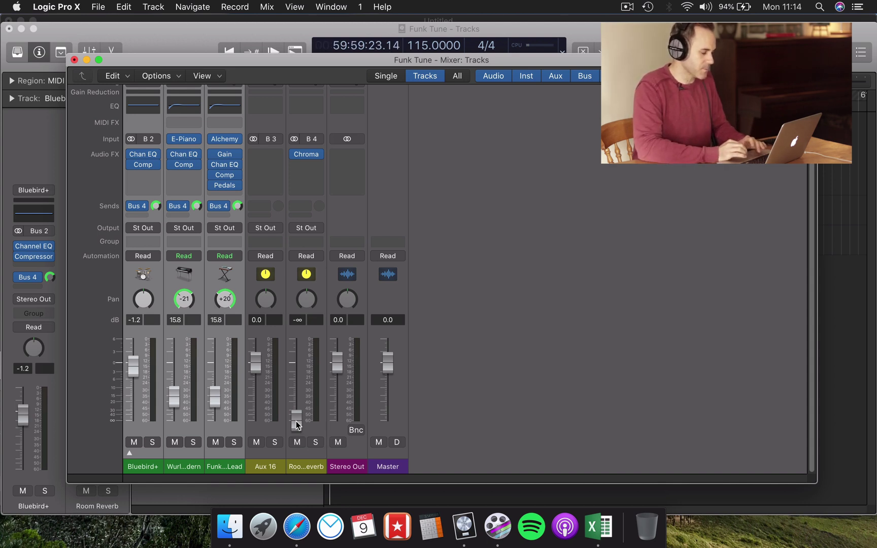
left_click_drag(298, 425, 300, 397)
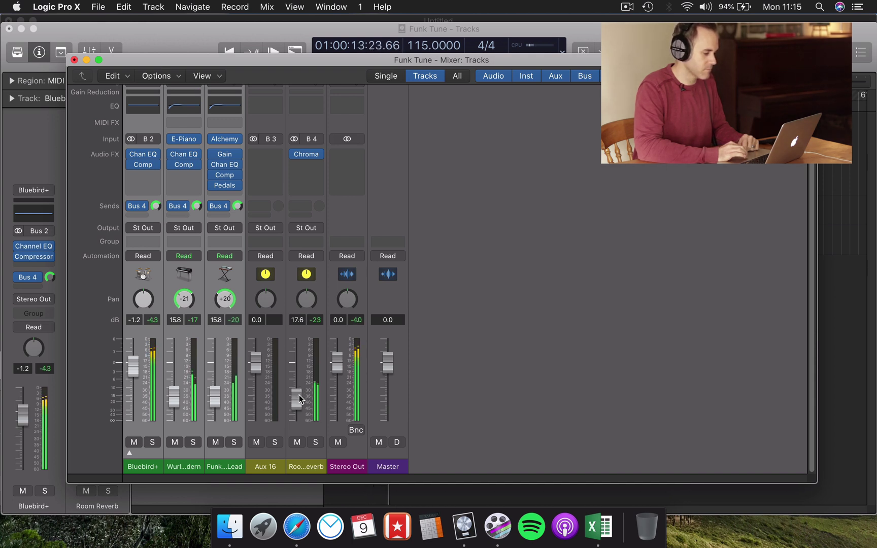
left_click_drag(300, 388, 300, 382)
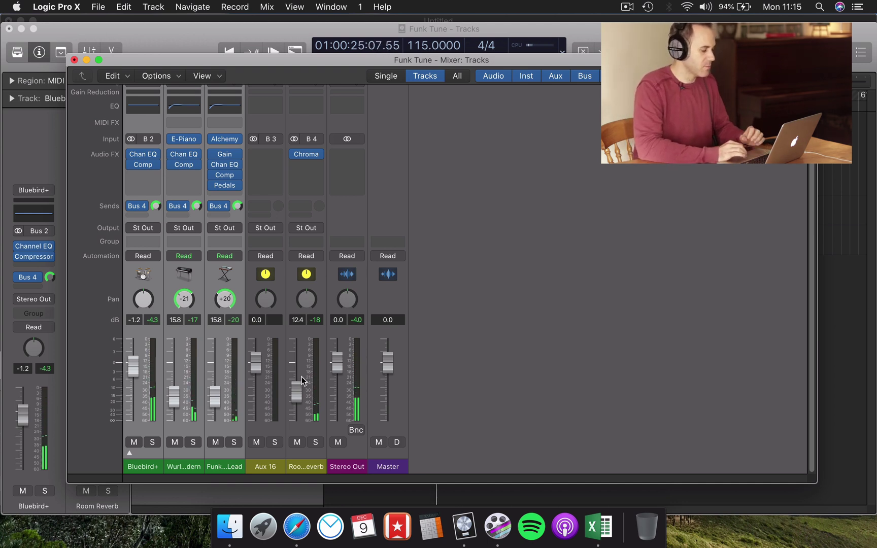
- Lower the Bus 4 reverb sends on Bluebird+ and the e-piano, setting Bluebird+ to -6.8 dB
left_click(182, 434)
left_click(146, 428, "shift")
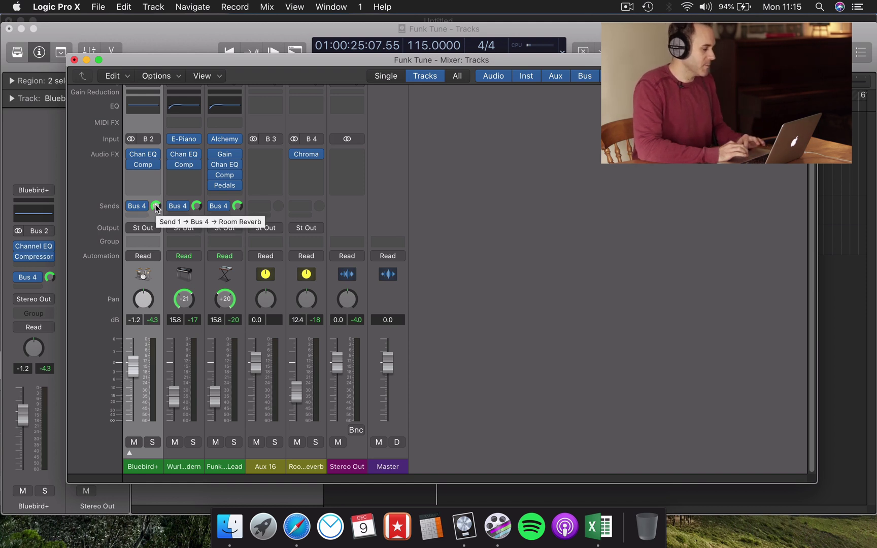
left_click_drag(156, 208, 159, 235)
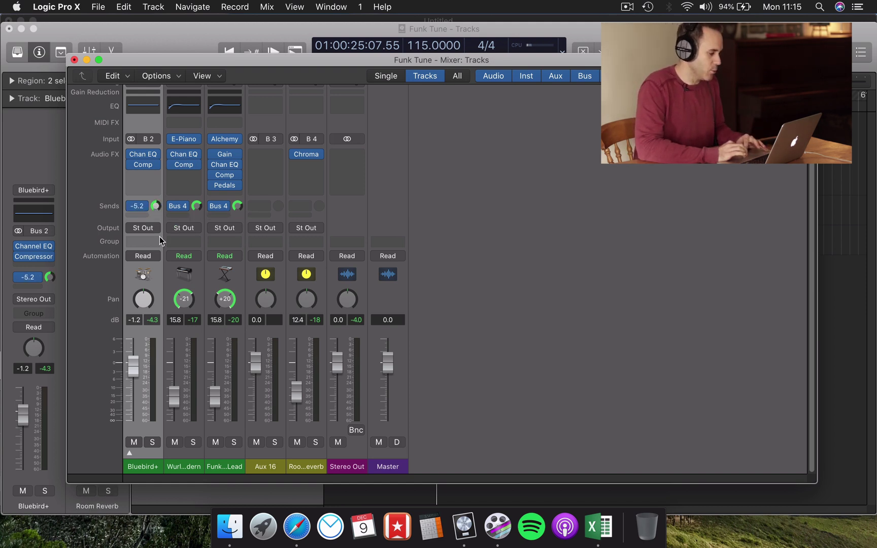
left_click_drag(197, 207, 199, 228)
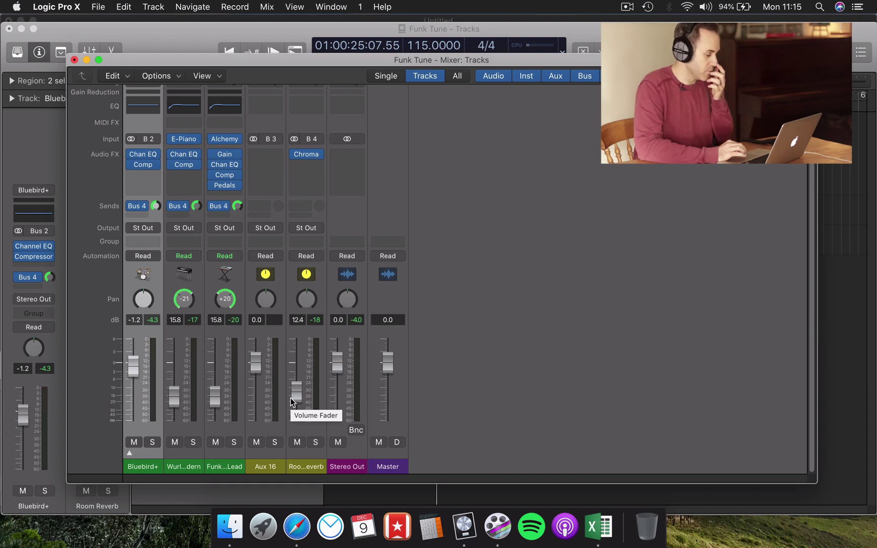
key("Return")
key("space")
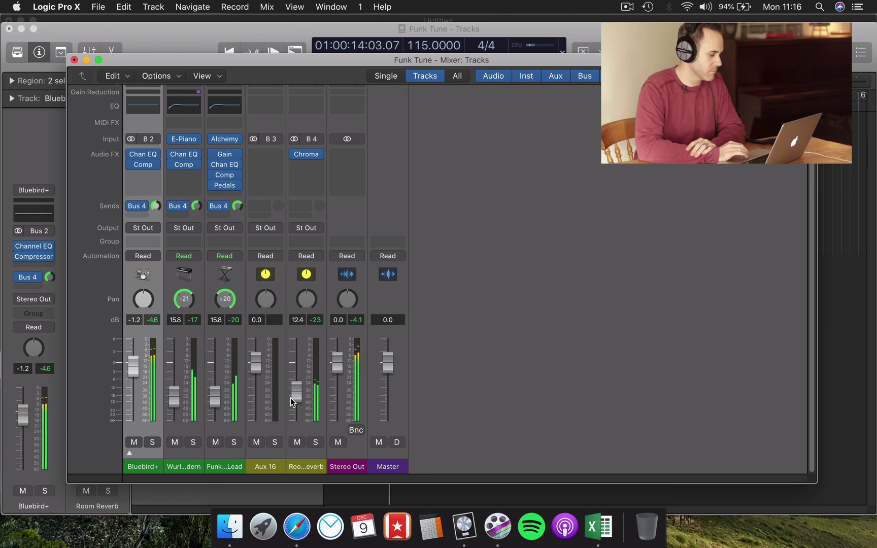
left_click(154, 208)
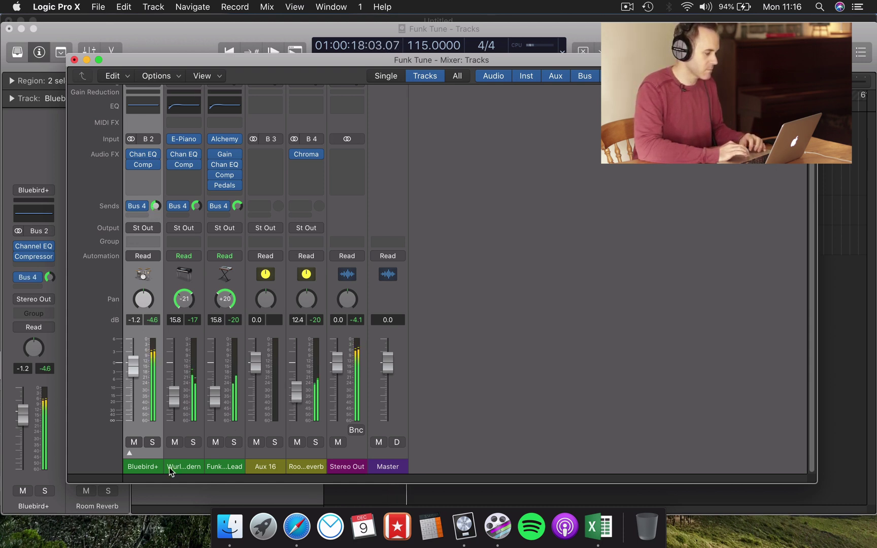
- Solo Bluebird+, the e-piano and Funk Lead in turn, then expand the Bluebird+ drum stack
left_click(152, 442)
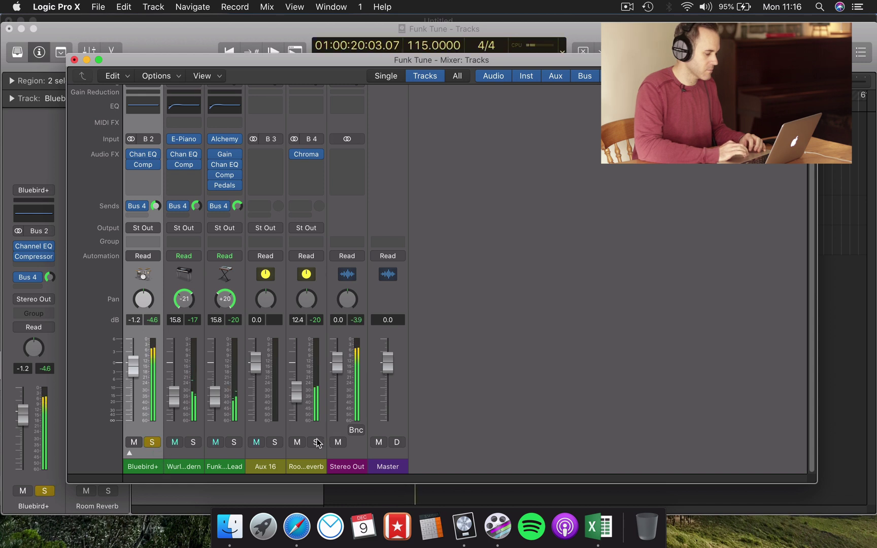
left_click(153, 444)
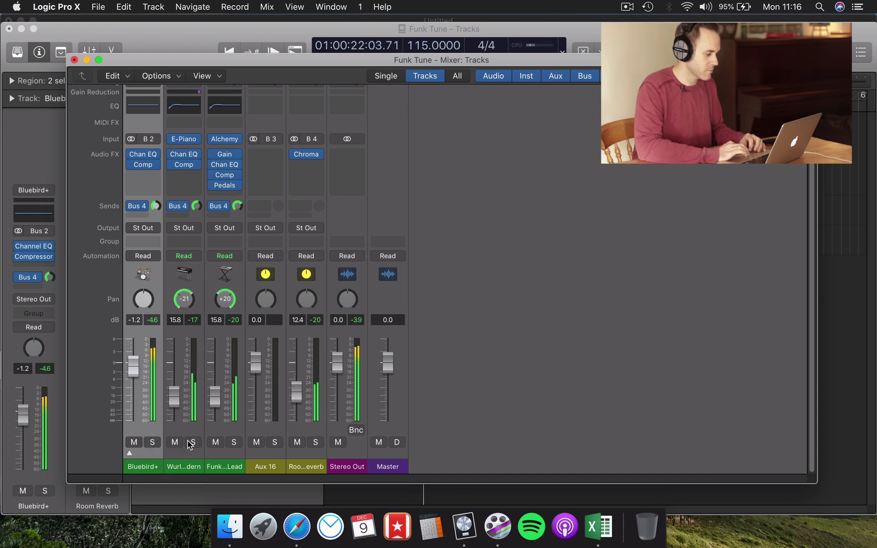
left_click(192, 442)
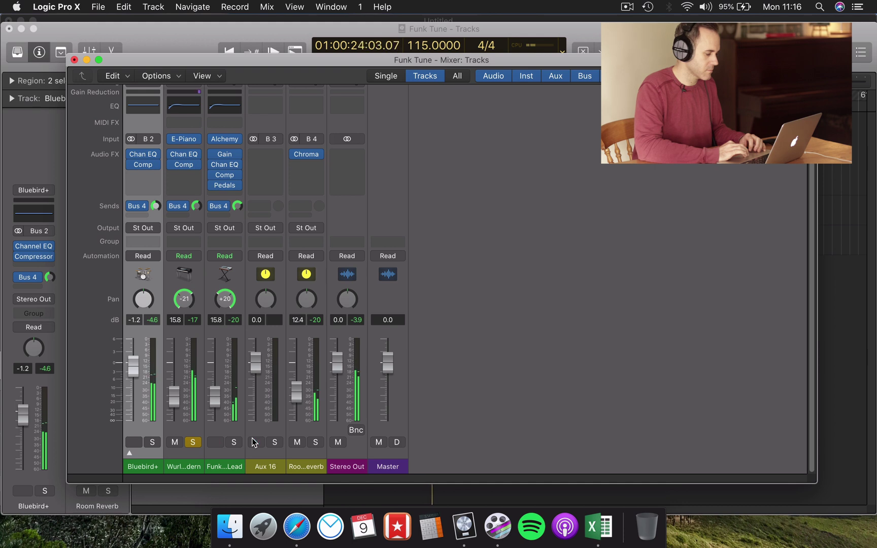
left_click(200, 443)
left_click(233, 443)
left_click(233, 443)
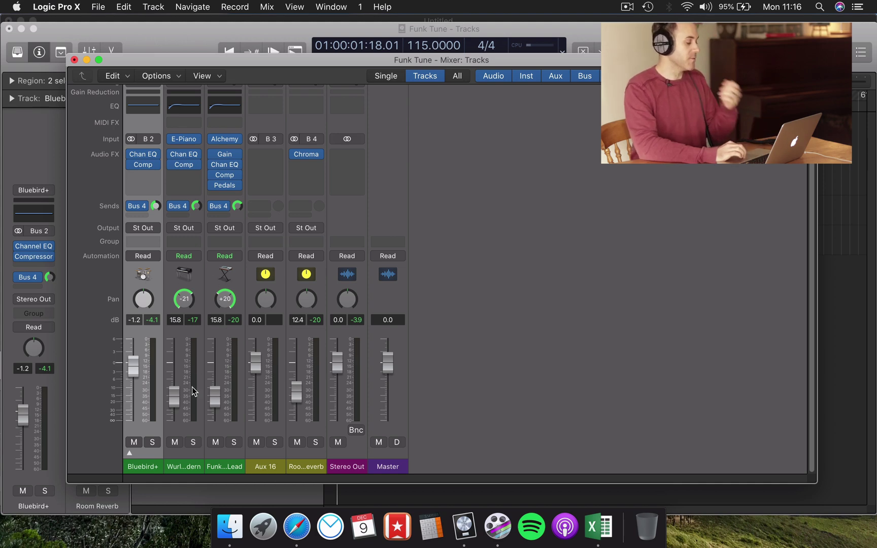
left_click(129, 452)
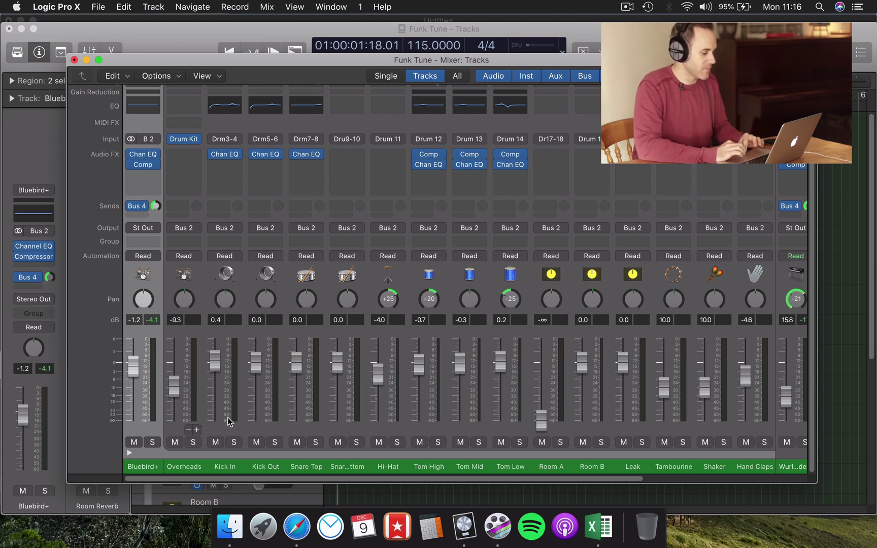
- Select the Kick In through Tambourine drum strips, then collapse the Bluebird+ stack
left_click_drag(227, 428, 693, 412)
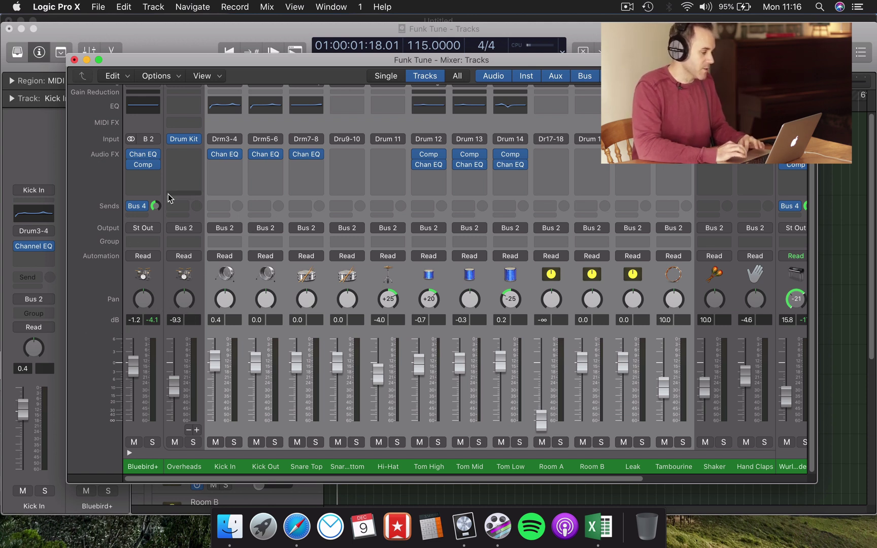
left_click(130, 453)
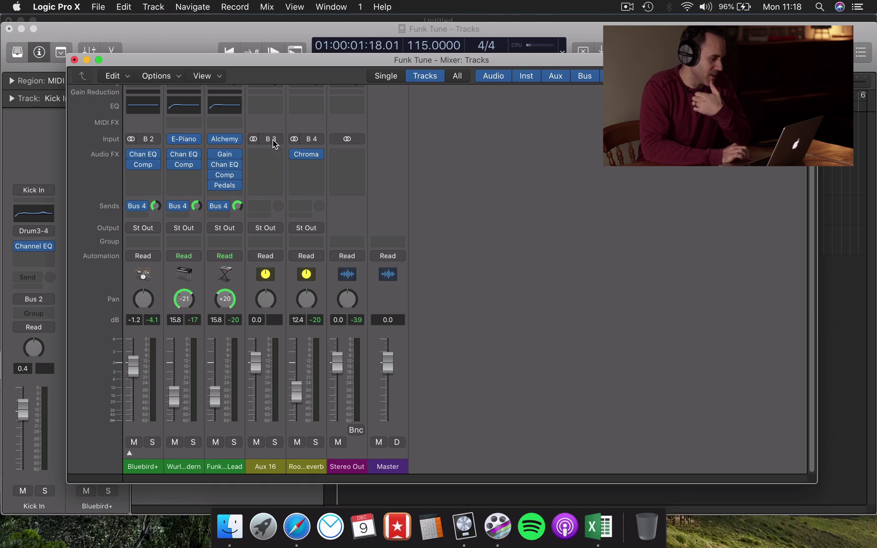
- Add a Funk Lead send routed to Bus 3
left_click(226, 216)
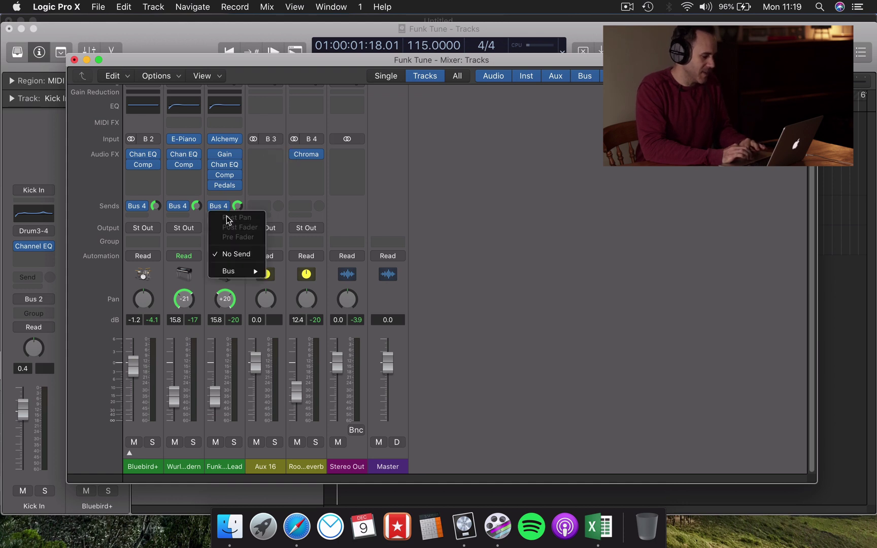
mouse_move(256, 269)
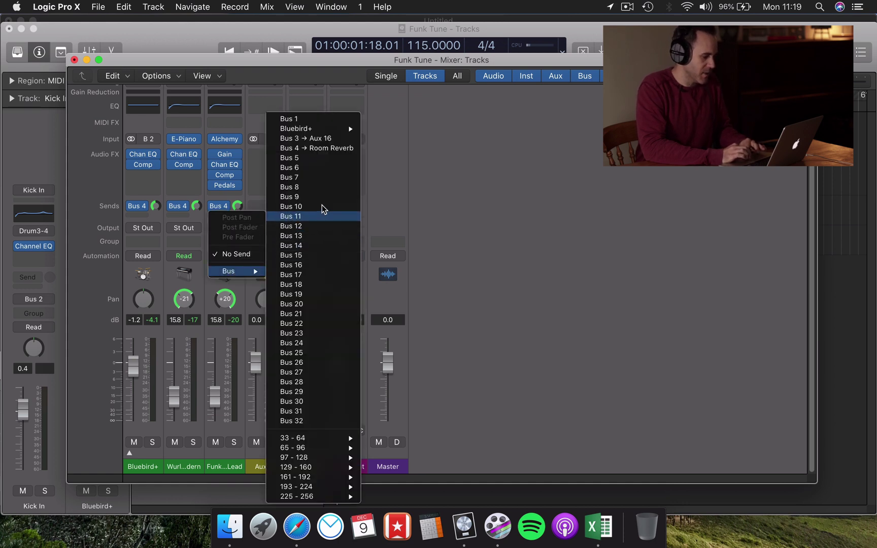
left_click(328, 139)
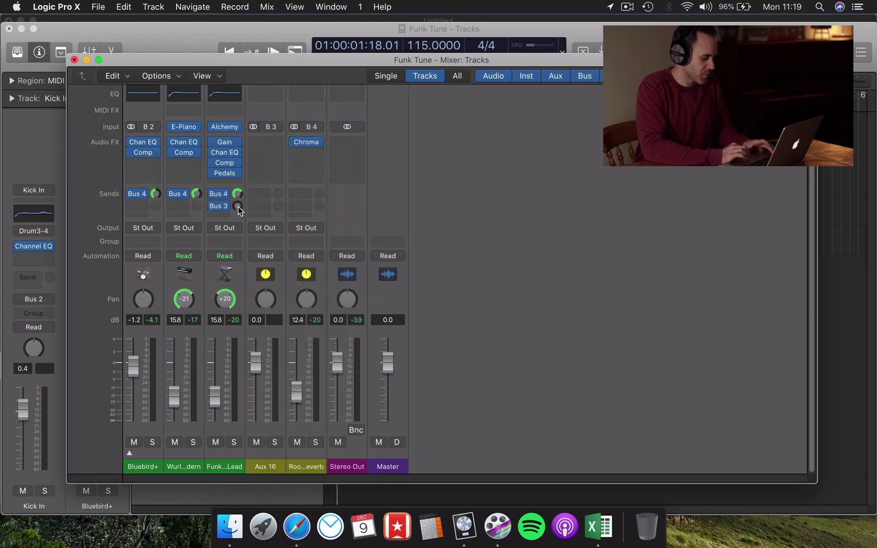
- Insert a stereo SilverVerb from Logic > Reverb on Aux 16
left_click(279, 141)
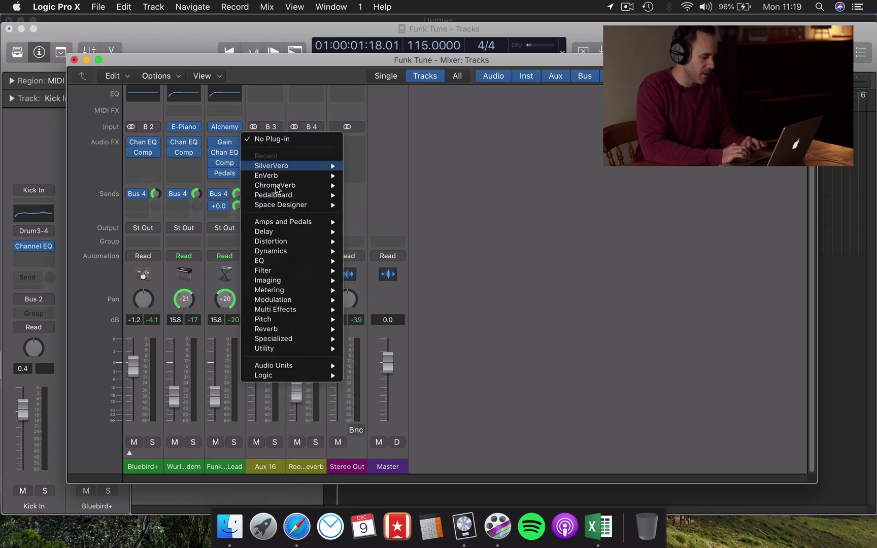
mouse_move(287, 376)
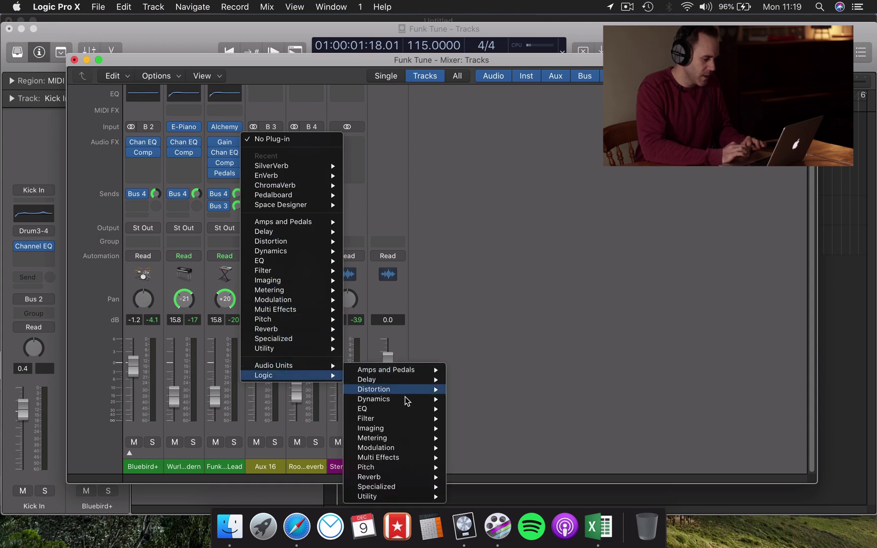
mouse_move(408, 478)
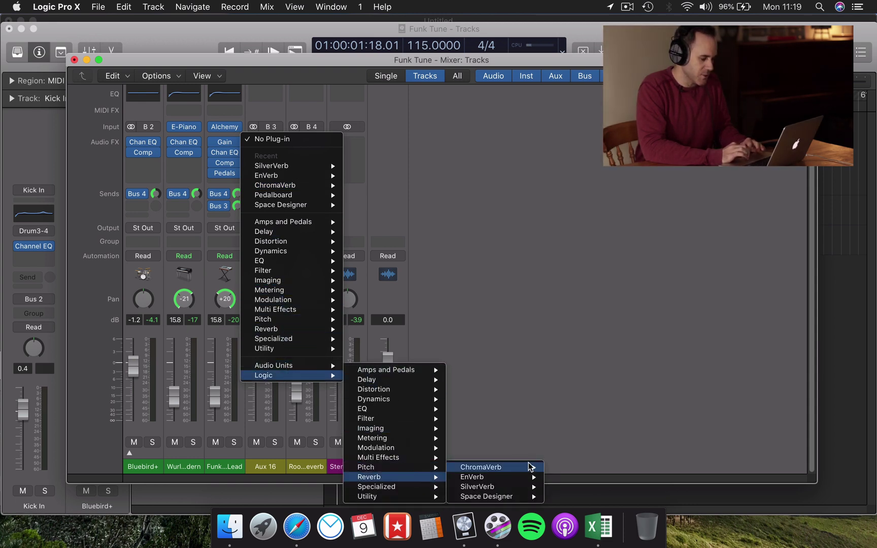
mouse_move(519, 498)
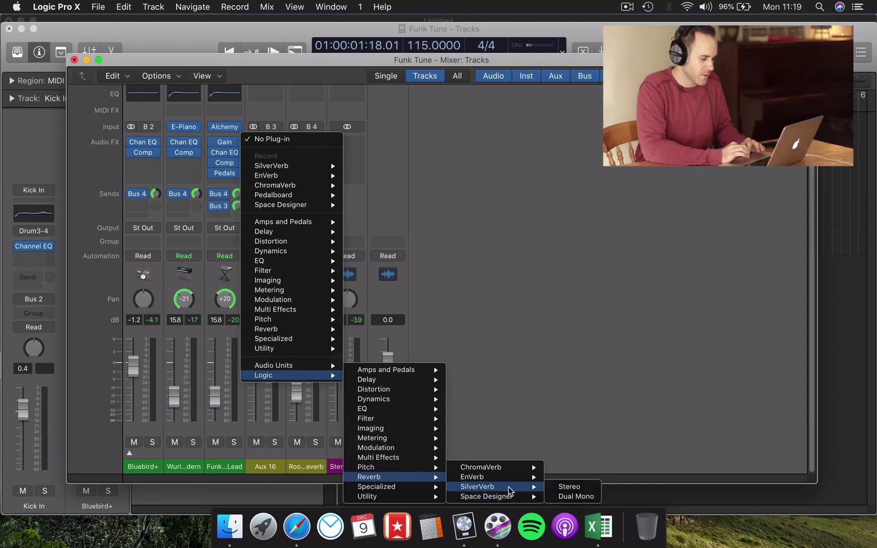
left_click(583, 488)
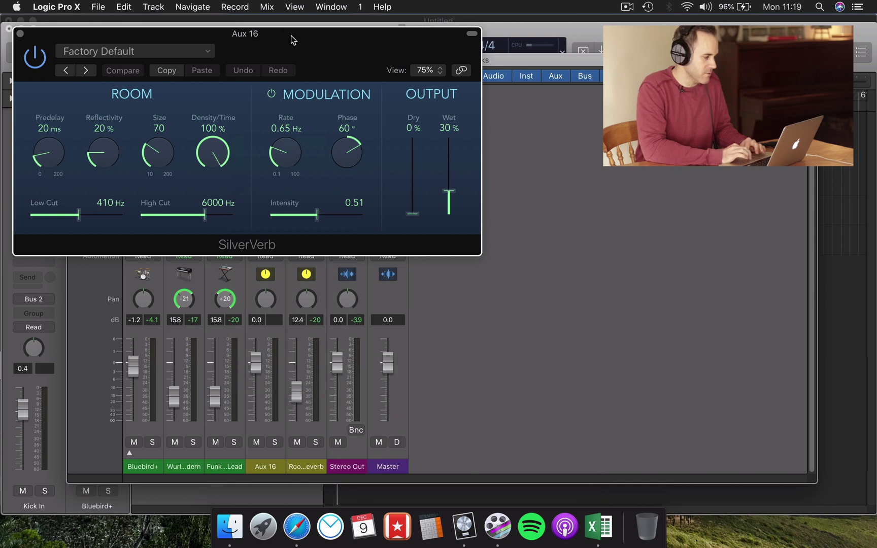
- Set SilverVerb to 100% wet, 9700 Hz high cut, 600 Hz low cut, 13 ms predelay, 50% reflectivity
left_click_drag(293, 40, 453, 137)
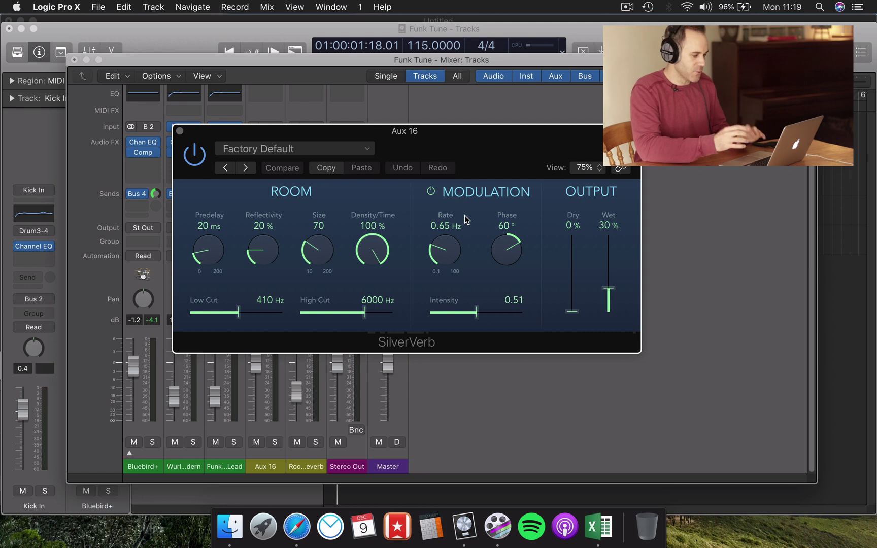
left_click_drag(490, 145, 503, 124)
left_click(623, 268)
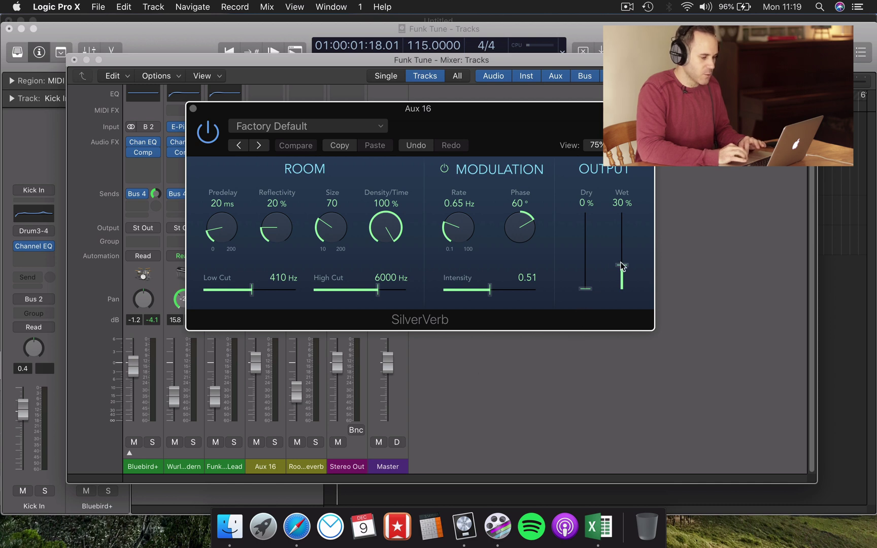
left_click_drag(624, 268, 627, 195)
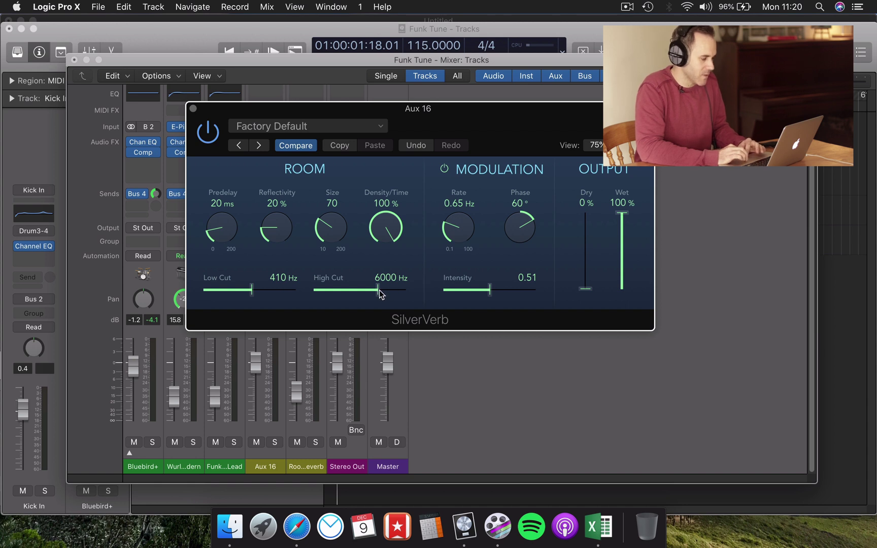
left_click_drag(380, 294, 396, 295)
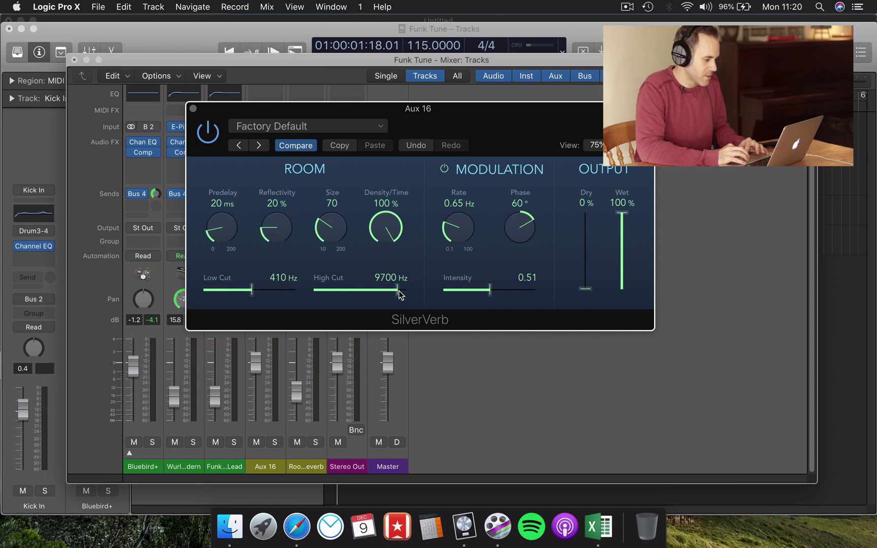
left_click_drag(251, 290, 259, 292)
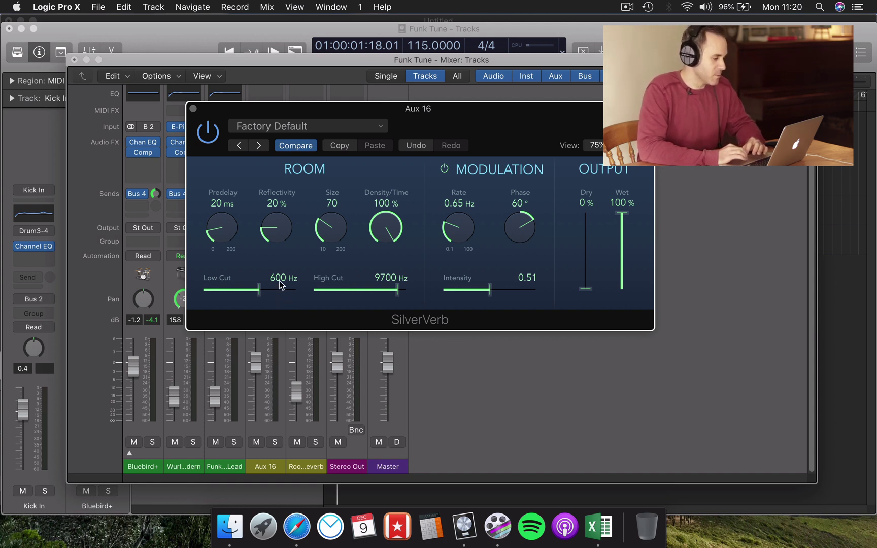
left_click_drag(227, 229, 230, 240)
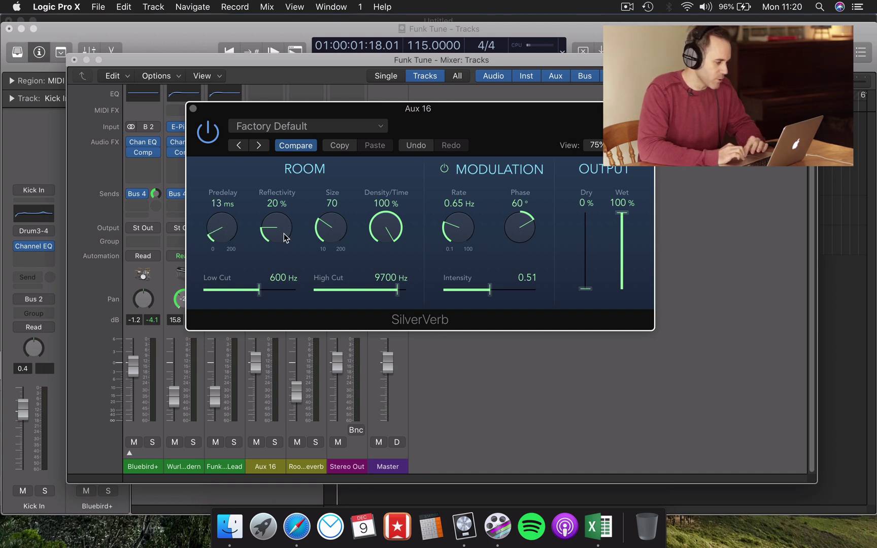
left_click_drag(284, 234, 270, 179)
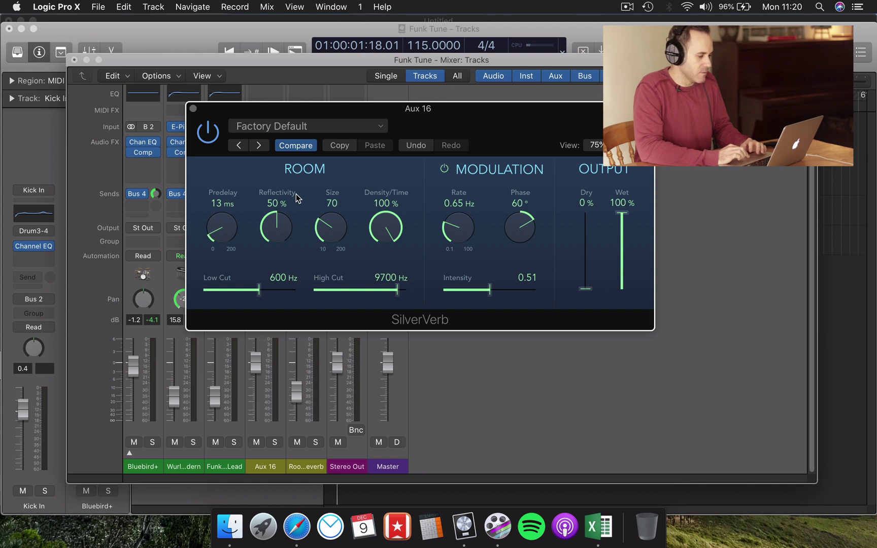
left_click(193, 108)
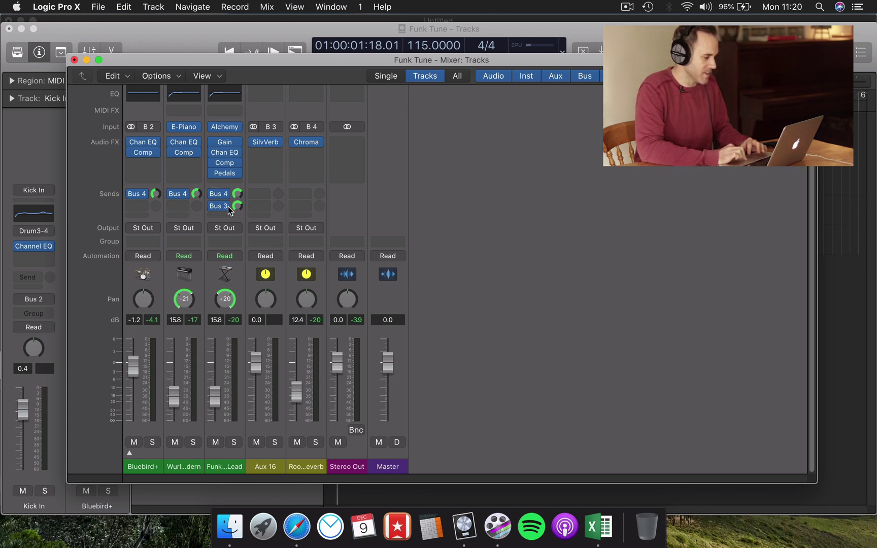
- Rename the Aux 16 SilverVerb strip to 'Big Verb' and drop its fader to -∞
double_click(266, 468)
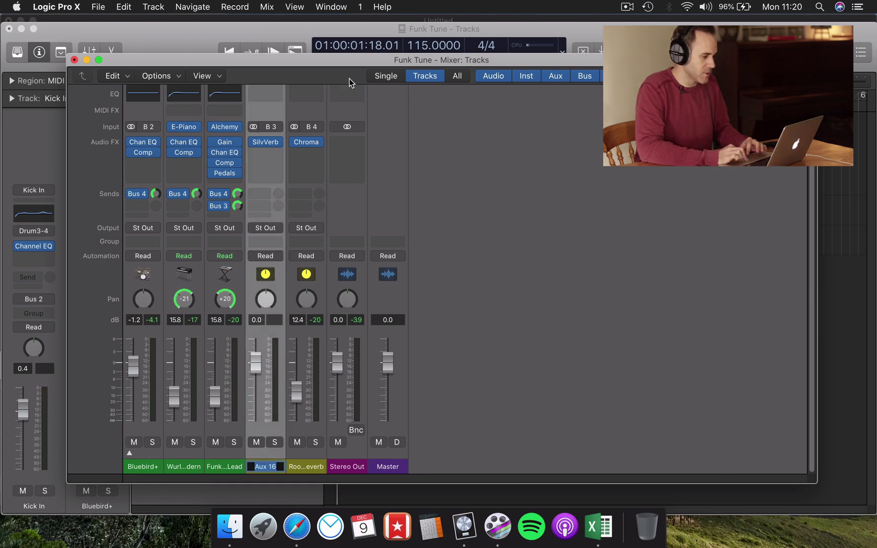
left_click(269, 143)
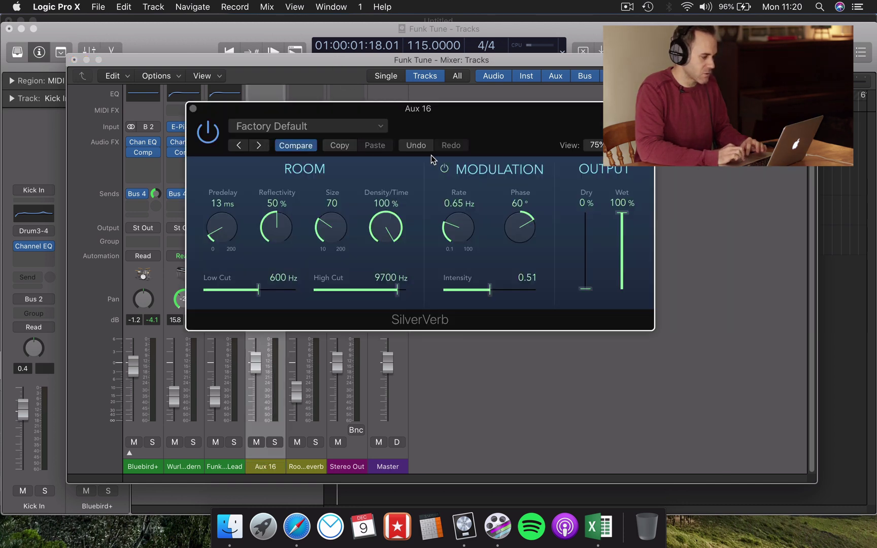
left_click(193, 109)
double_click(265, 467)
type("Big V")
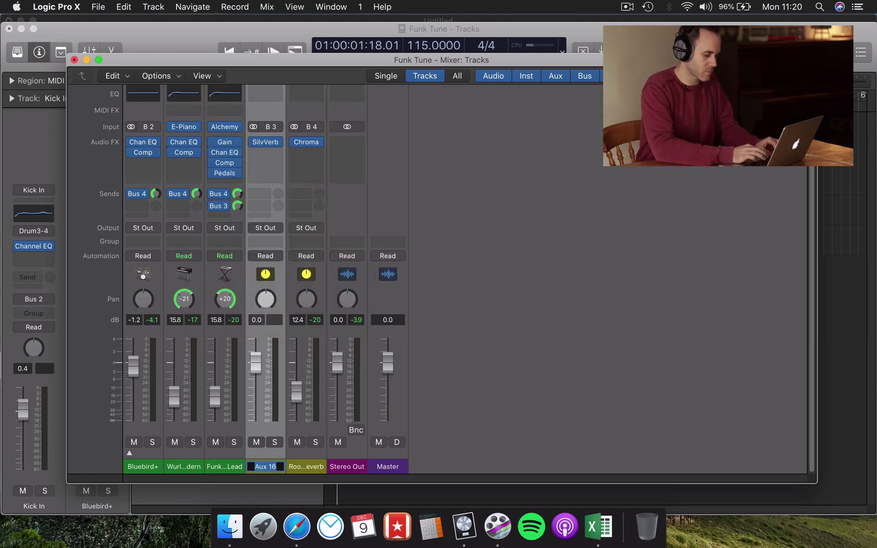
type("erb")
key("Return")
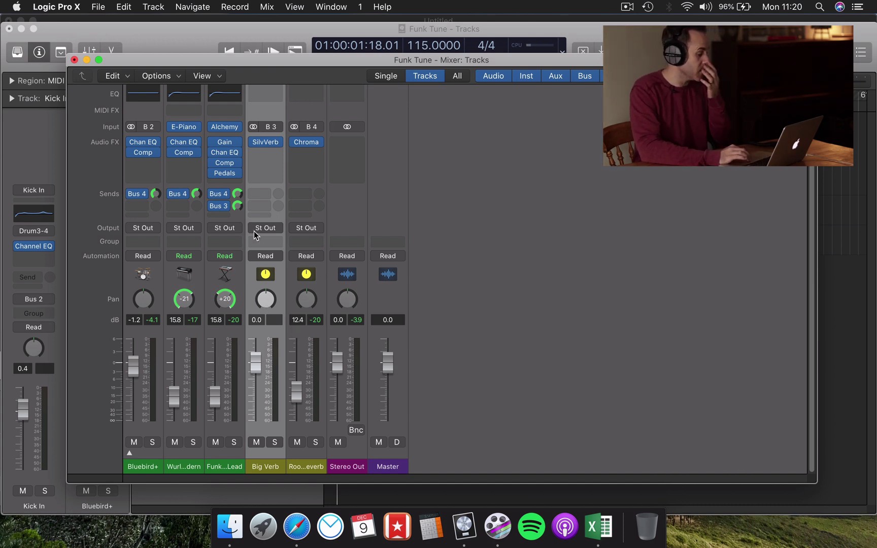
left_click_drag(250, 327, 256, 457)
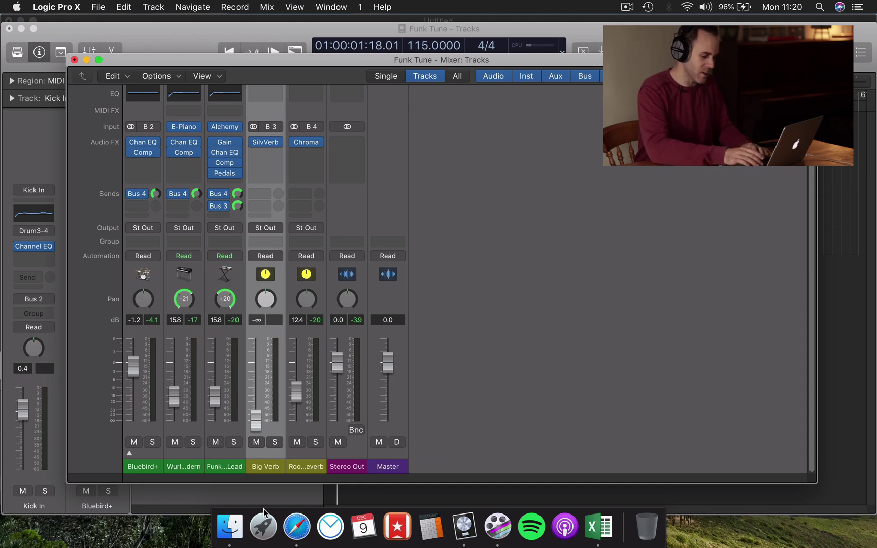
- Solo Funk Lead, move the cycle range to start at bar 5, and play it
left_click(234, 442)
left_click_drag(451, 59, 458, 308)
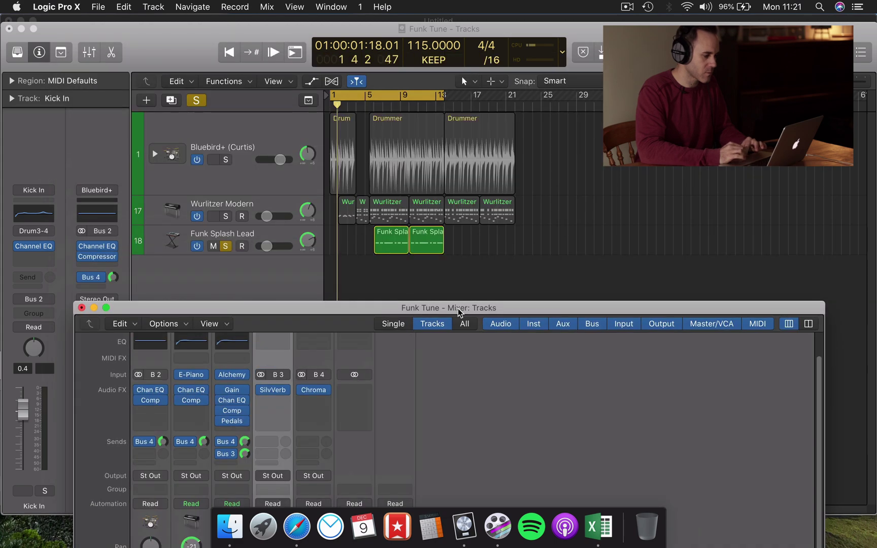
left_click_drag(335, 99, 443, 102)
key("space")
- Raise the Big Verb fader to 11.0 dB while listening, and unsolo Funk Lead
key("x")
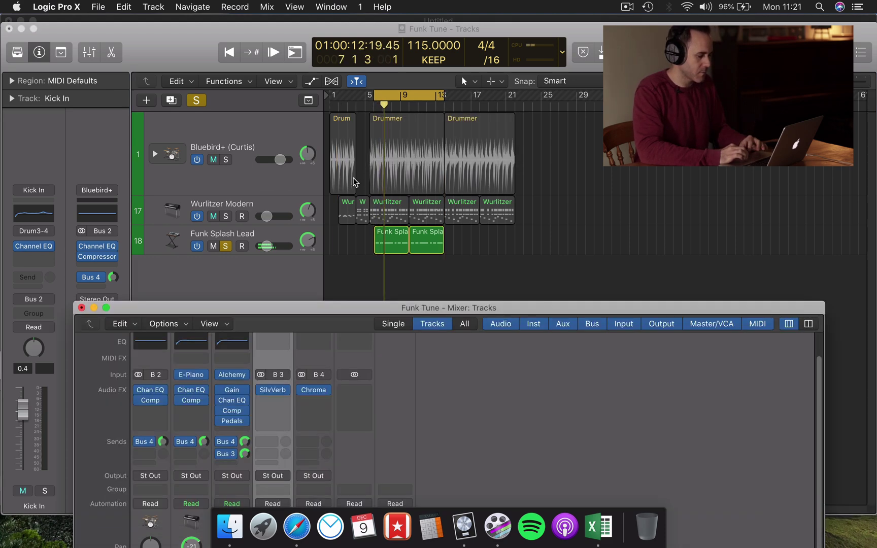
left_click_drag(358, 283, 353, 73)
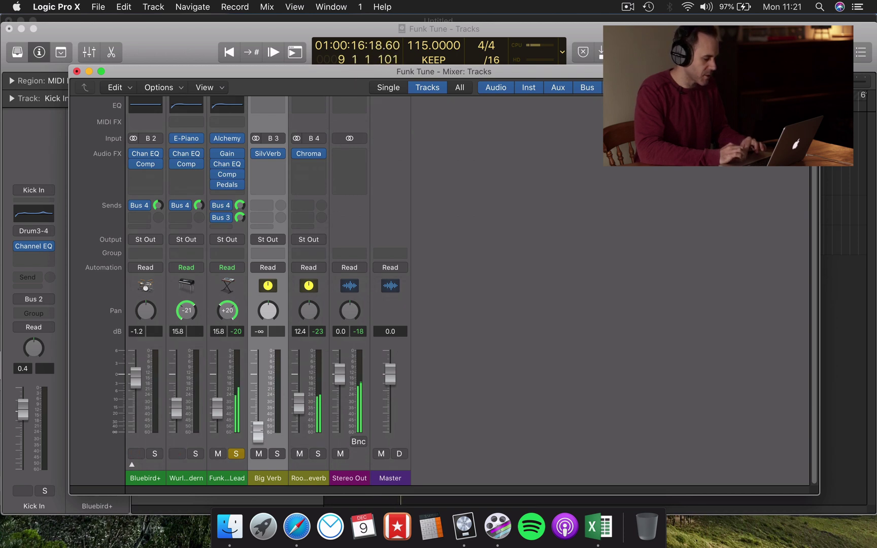
left_click_drag(258, 431, 258, 393)
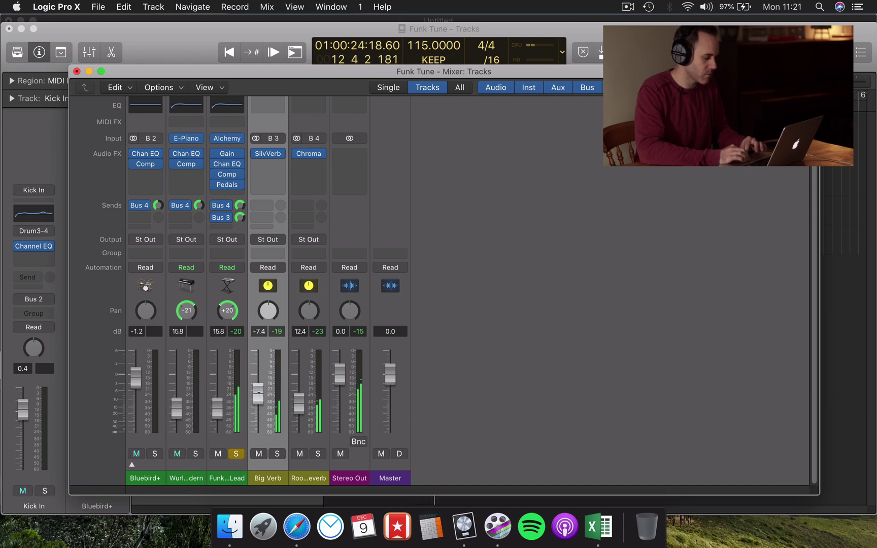
left_click(235, 455)
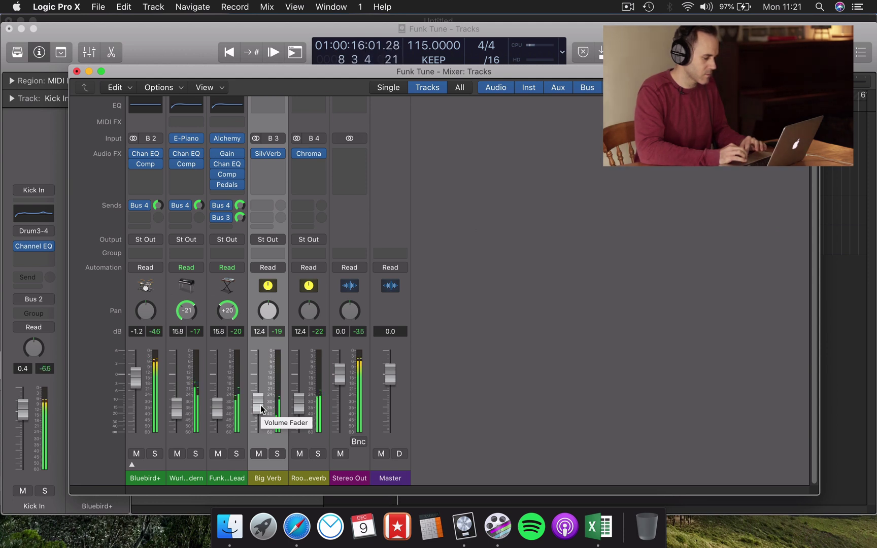
mouse_move(261, 405)
left_mouse_down()
mouse_move(261, 397)
mouse_move(264, 405)
left_mouse_up()
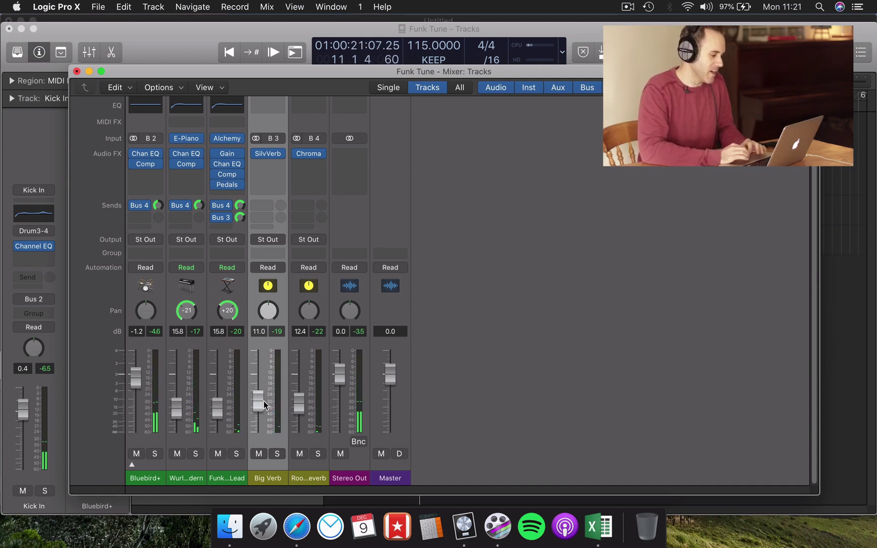
- Select Funk Lead, switch Big Verb's pan from Balance to Stereo Pan at -20, and restart playback
mouse_move(311, 157)
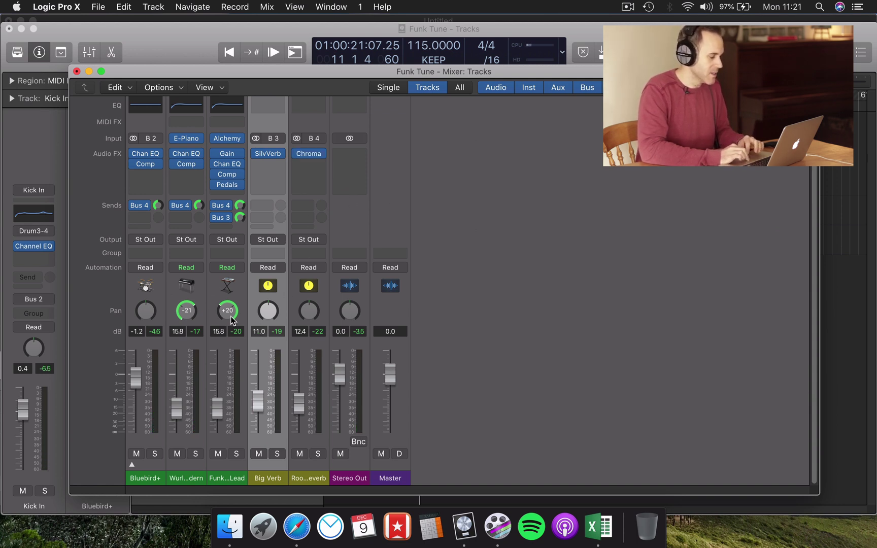
left_click(230, 477)
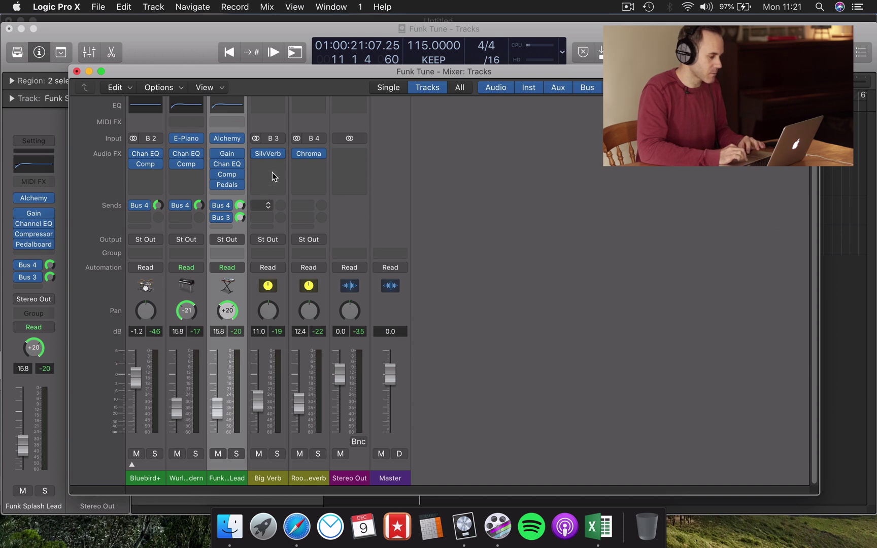
right_click(268, 312)
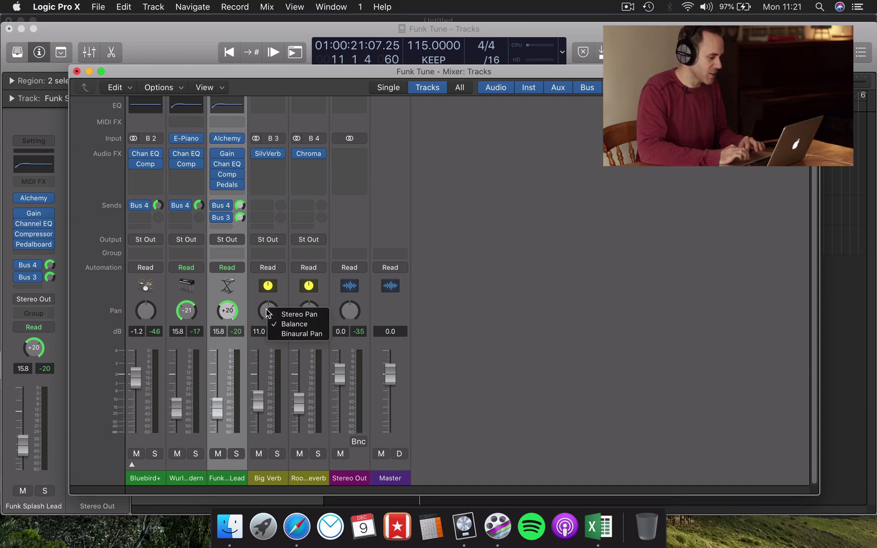
left_click(293, 315)
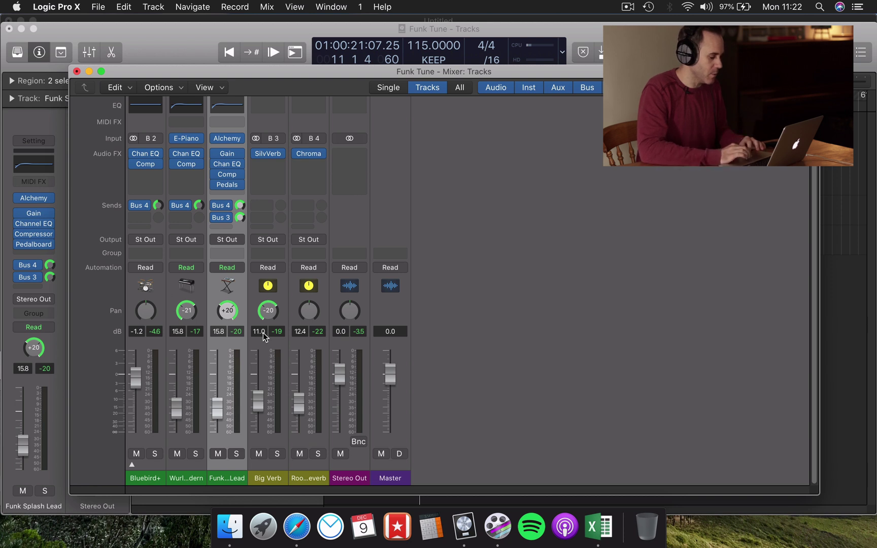
key("space")
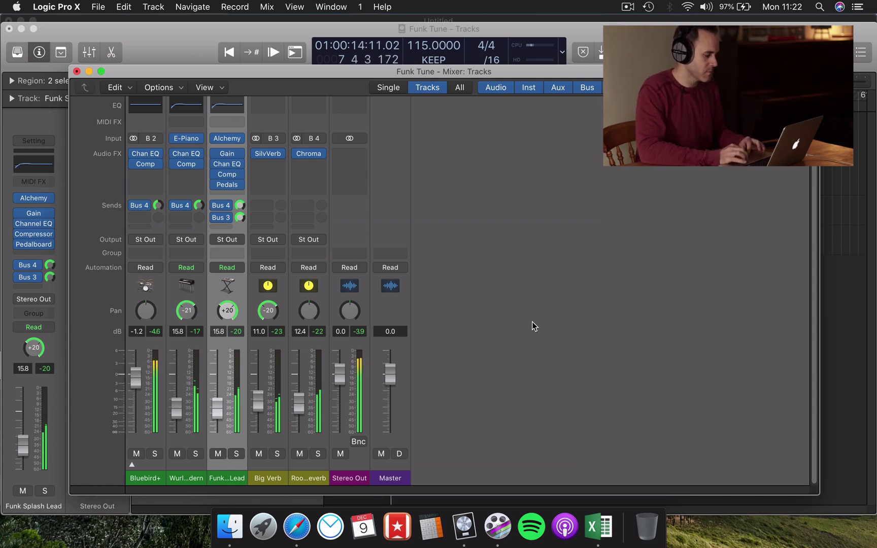
- Pan Big Verb further left to -40 and adjust its level to 15.4
left_click_drag(269, 311, 269, 323)
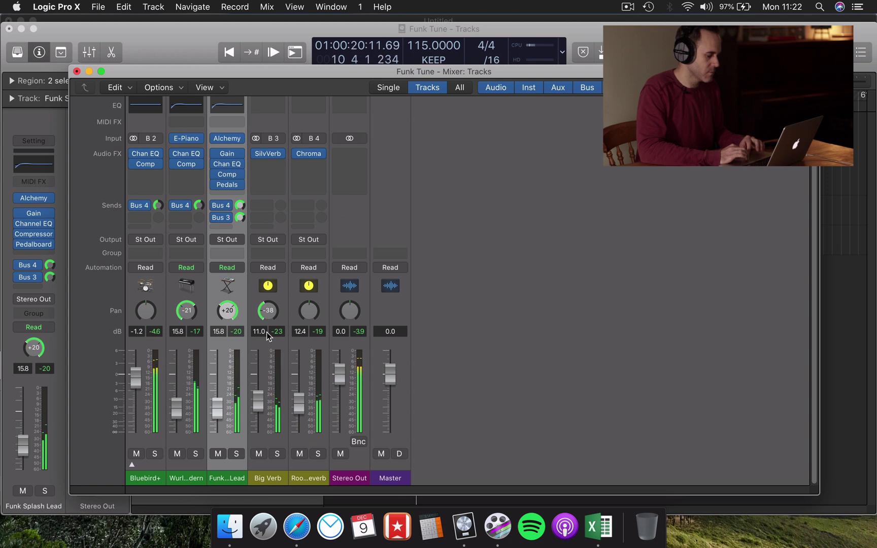
left_click_drag(271, 315, 270, 320)
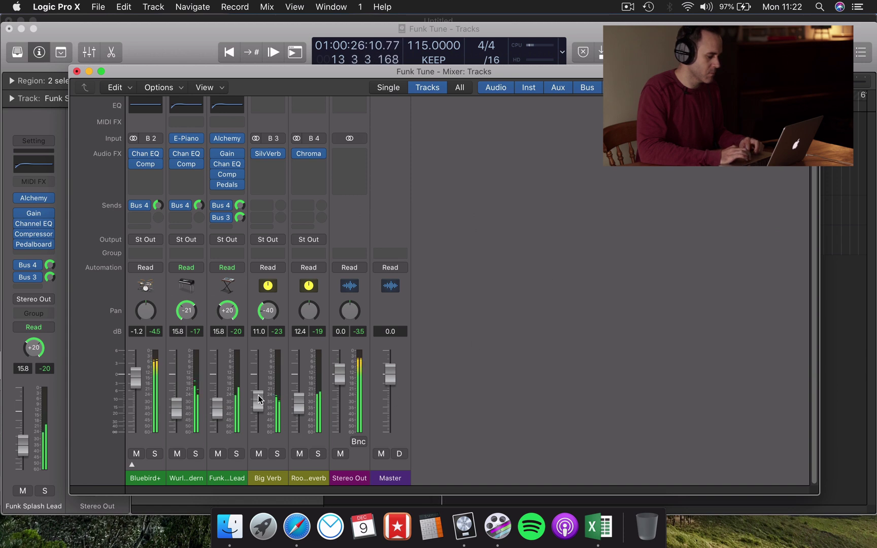
left_click_drag(258, 401, 258, 414)
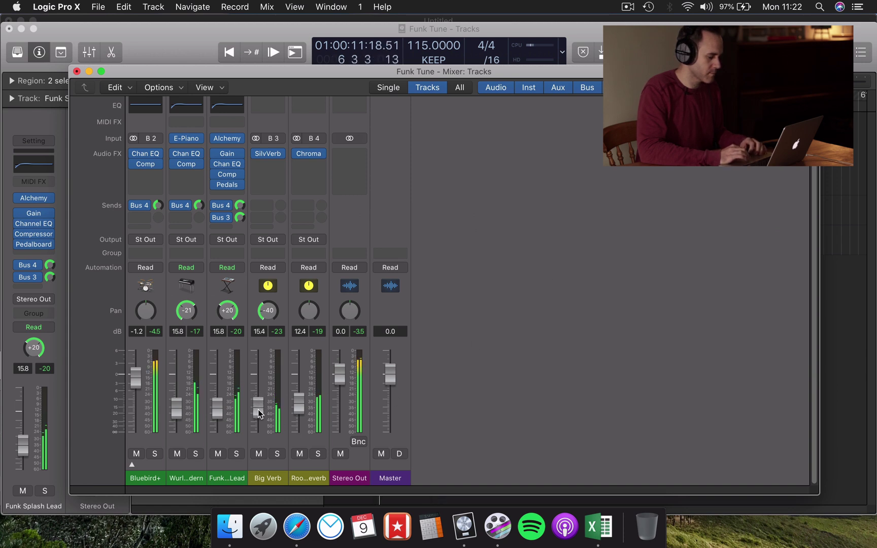